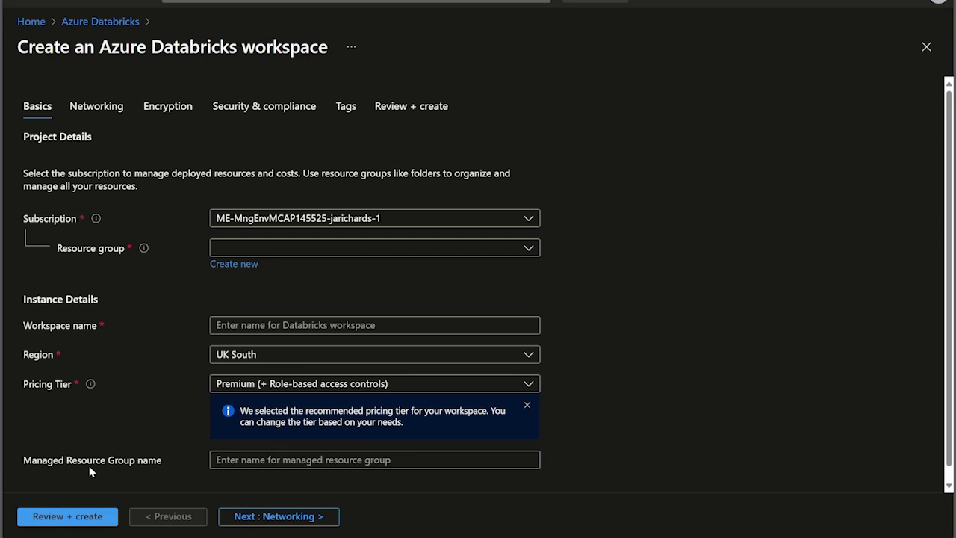
Step: Fill in the workspace basics with resource group databricks, name dd-db-ws and the Premium (+ Role-based access controls) pricing tier
{"action": "left_click", "coordinate": [526, 247]}
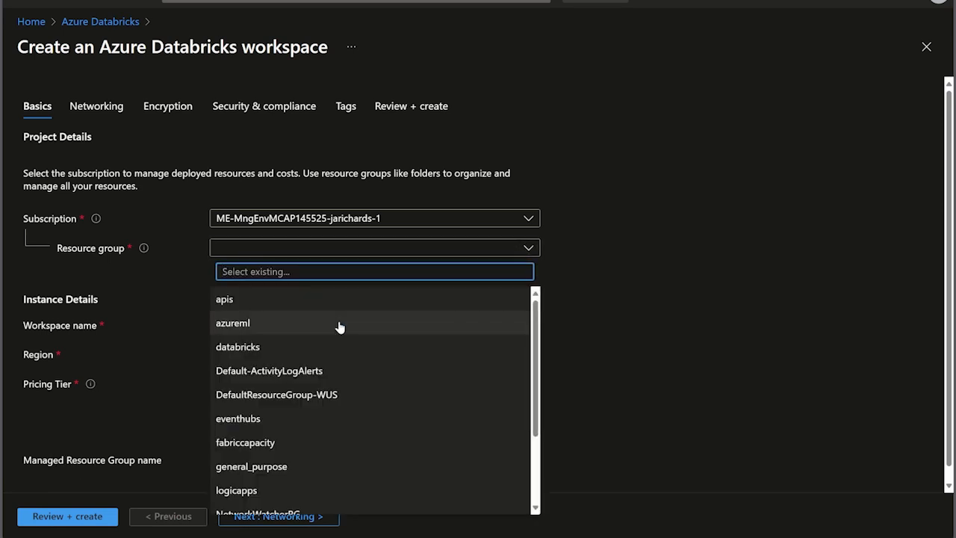
{"action": "left_click", "coordinate": [282, 348]}
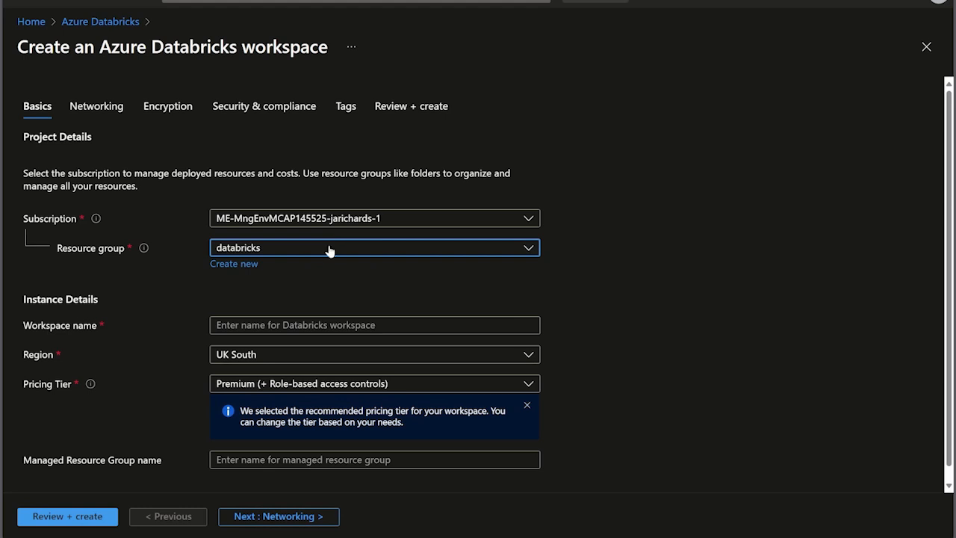
{"action": "left_click", "coordinate": [341, 325]}
{"action": "type", "text": "dd-d"}
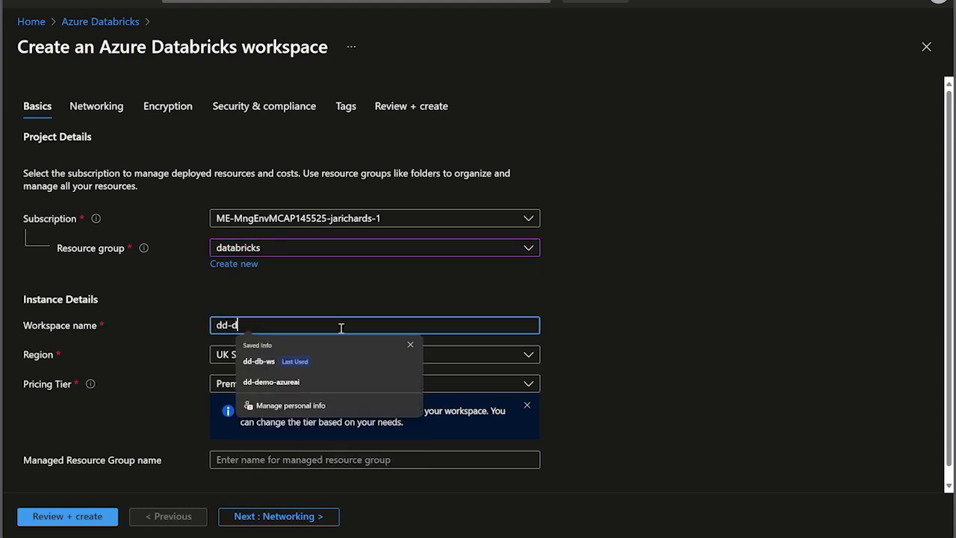
{"action": "type", "text": "b-ws"}
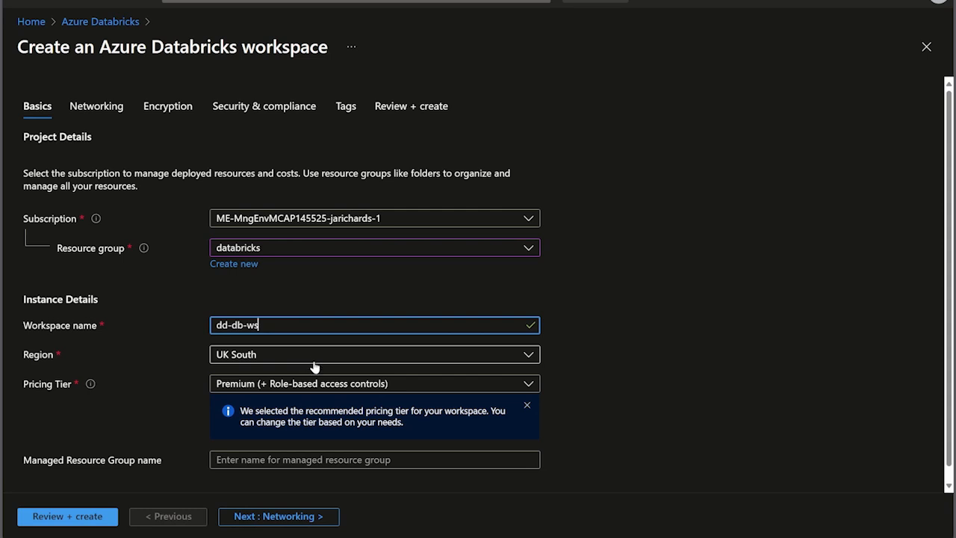
{"action": "left_click", "coordinate": [359, 388]}
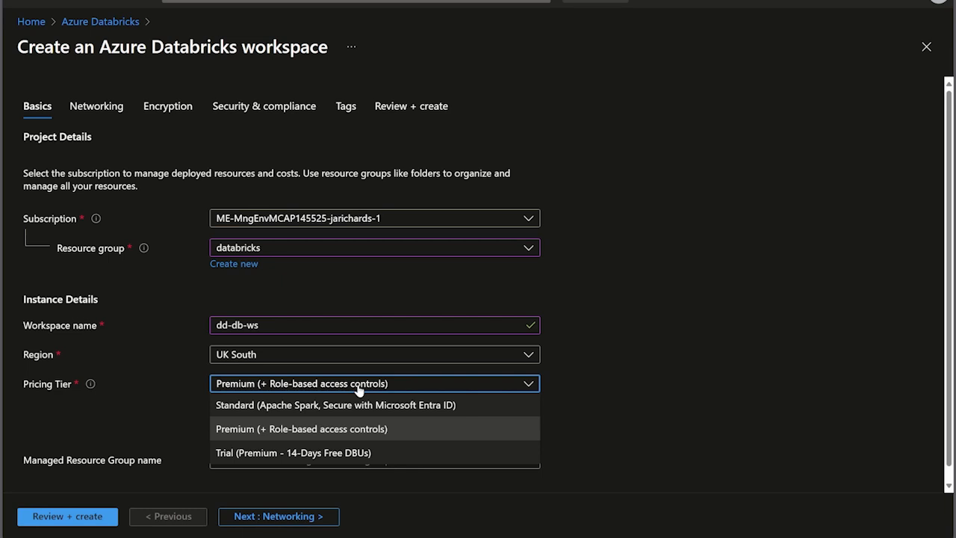
{"action": "left_click", "coordinate": [306, 429]}
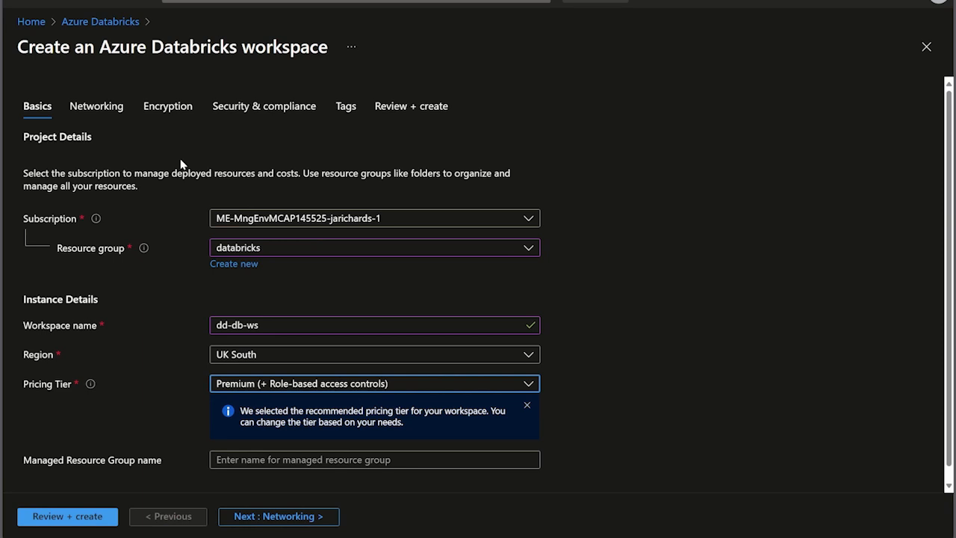
Step: Review the networking, encryption, security and compliance, and tag options for the new workspace
{"action": "left_click", "coordinate": [116, 111]}
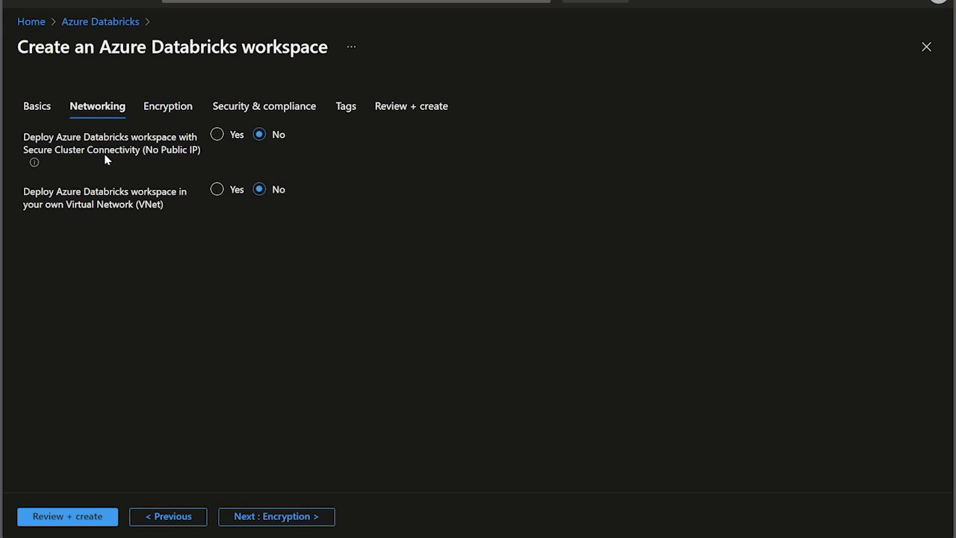
{"action": "left_click", "coordinate": [170, 101]}
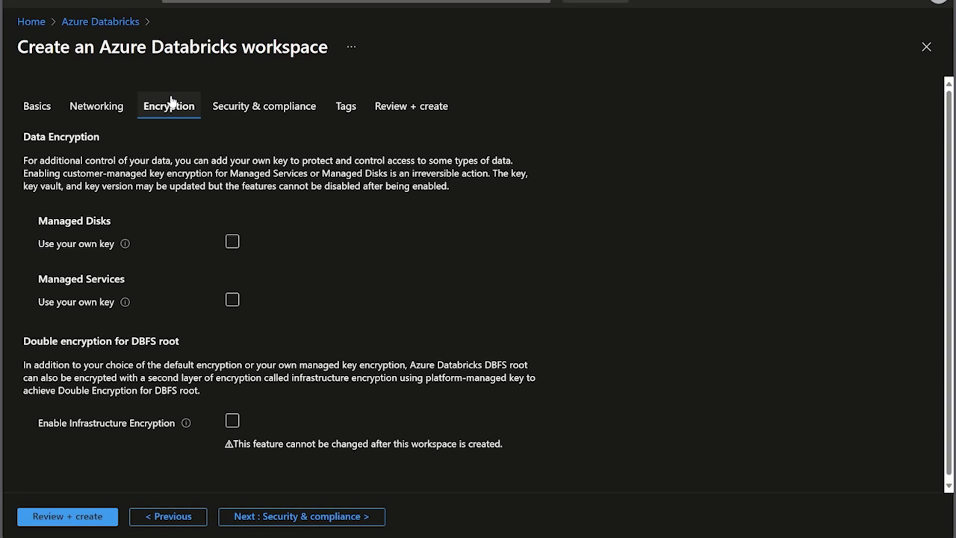
{"action": "left_click", "coordinate": [278, 119]}
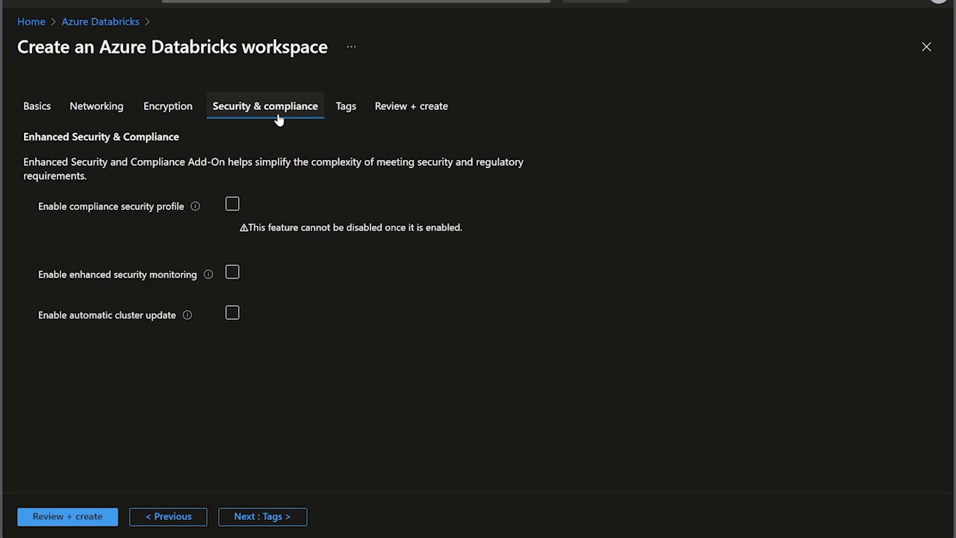
{"action": "left_click", "coordinate": [343, 115]}
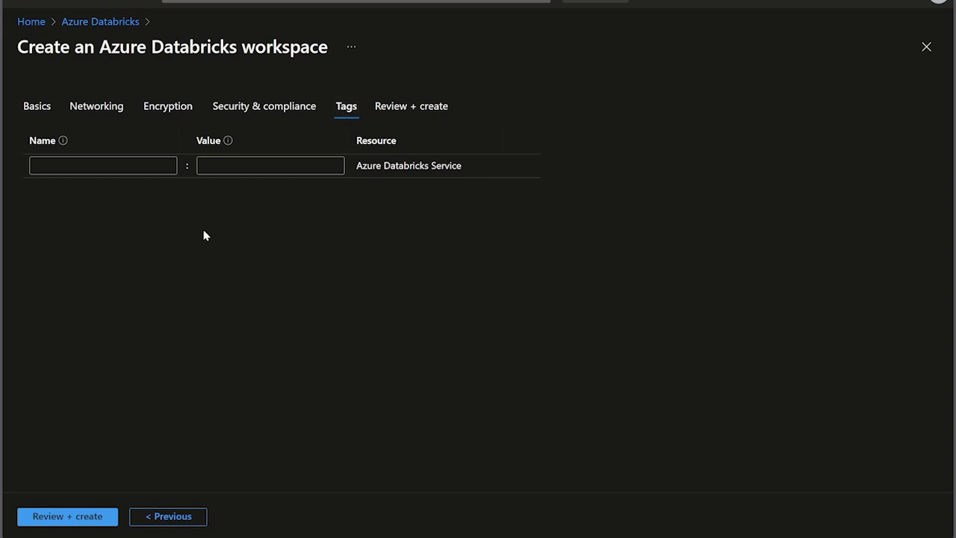
Step: Validate the configuration, create the Databricks workspace and open the deployed resource
{"action": "left_click", "coordinate": [96, 515]}
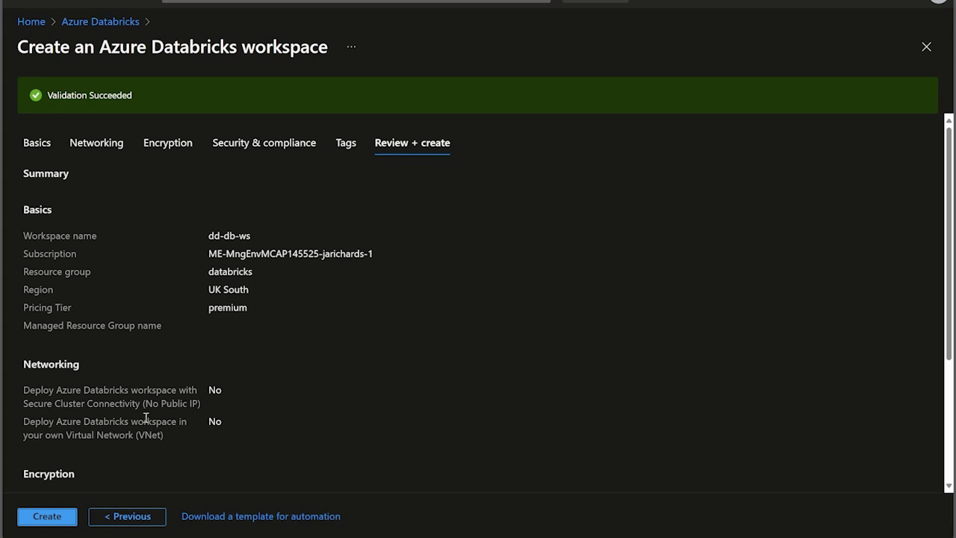
{"action": "left_click", "coordinate": [54, 516]}
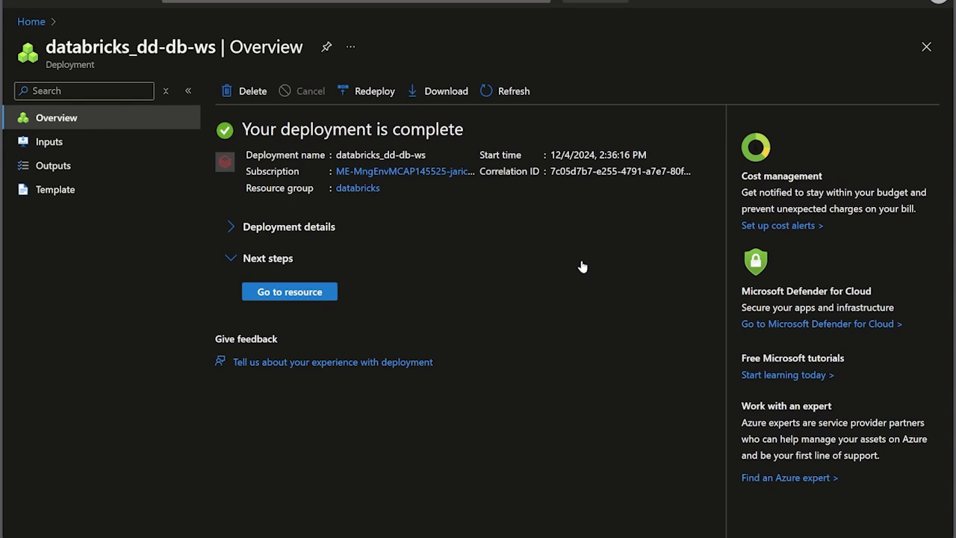
{"action": "left_click", "coordinate": [315, 294]}
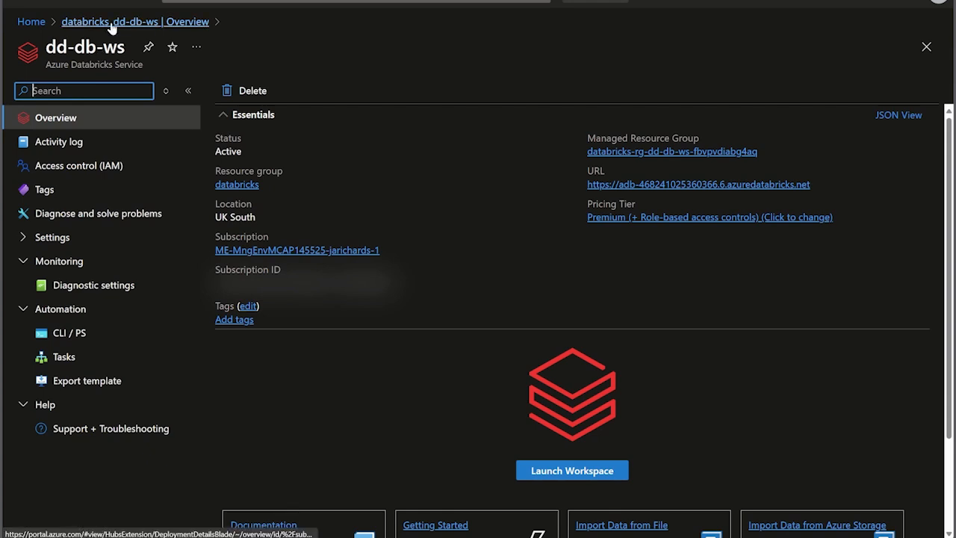
Step: Inspect the resources in the databricks resource group and in the managed resource group generated for dd-db-ws
{"action": "left_click", "coordinate": [32, 21]}
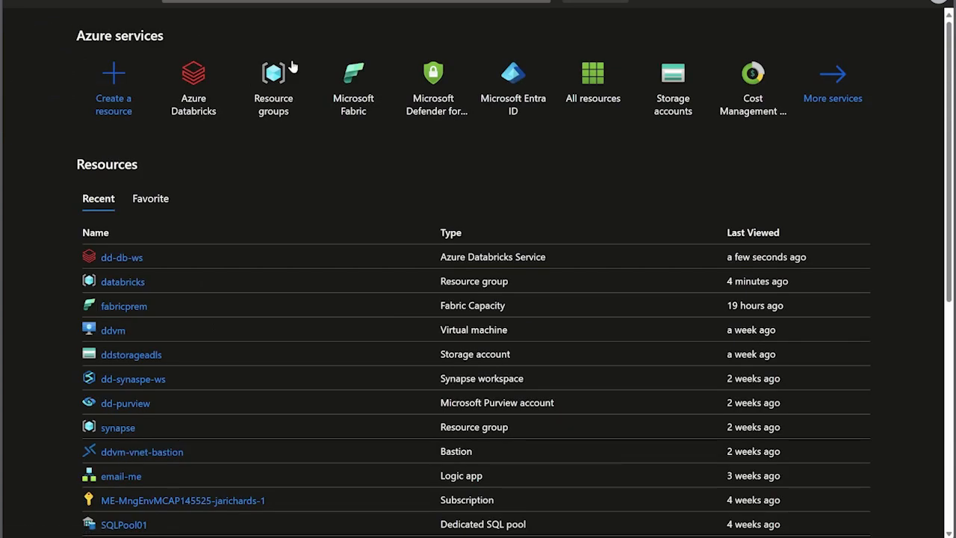
{"action": "left_click", "coordinate": [277, 92]}
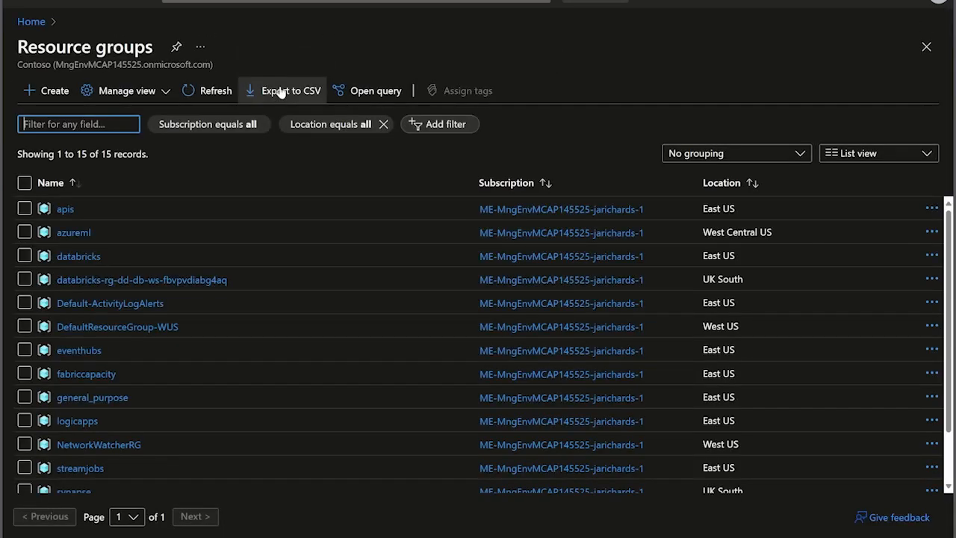
{"action": "left_click", "coordinate": [74, 260]}
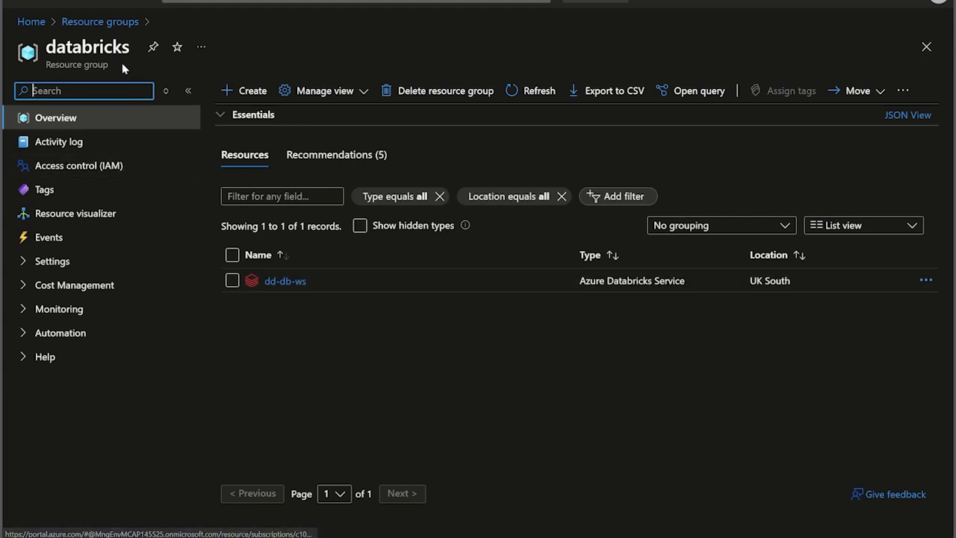
{"action": "left_click", "coordinate": [104, 27]}
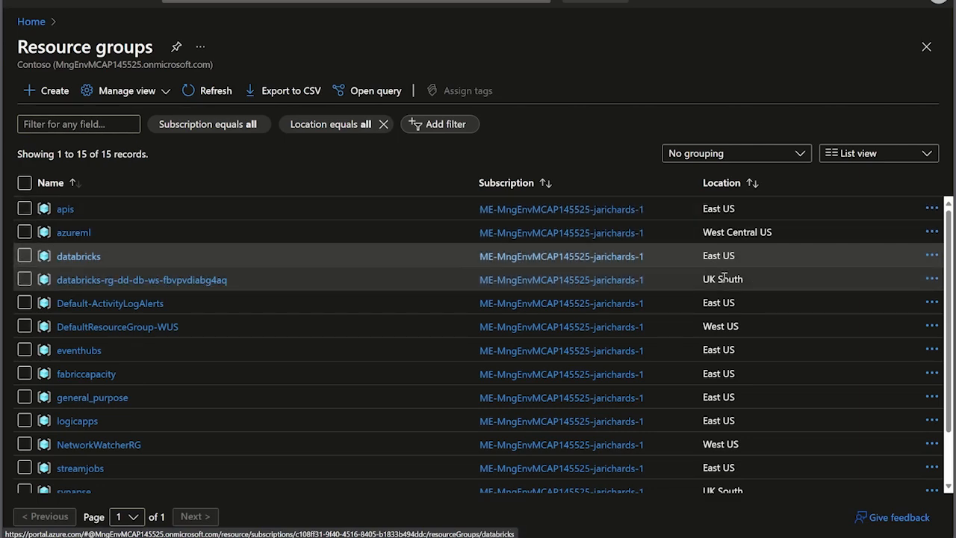
{"action": "left_click", "coordinate": [206, 280]}
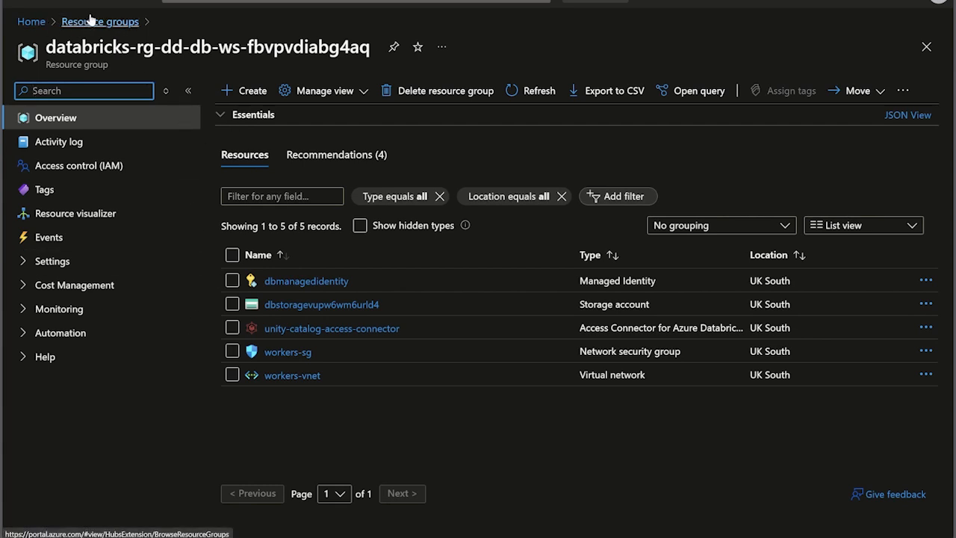
Step: Return to the dd-db-ws resource from the portal home and examine its access control page and available settings
{"action": "left_click", "coordinate": [31, 21]}
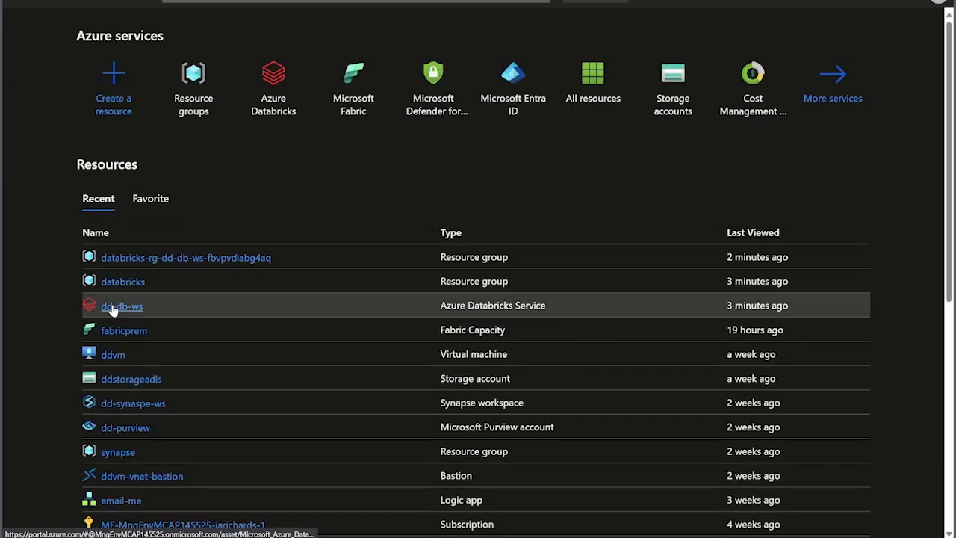
{"action": "left_click", "coordinate": [112, 307]}
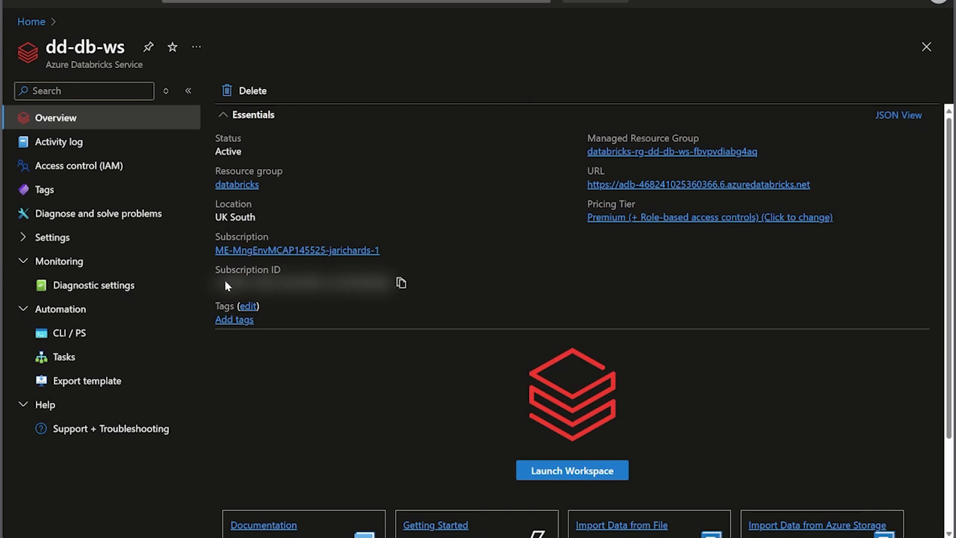
{"action": "left_click", "coordinate": [64, 165]}
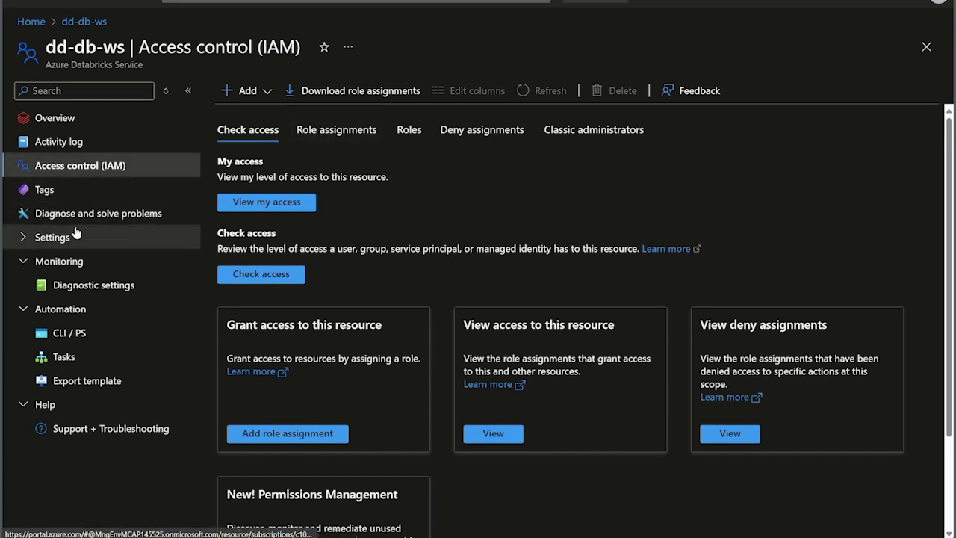
{"action": "left_click", "coordinate": [25, 237]}
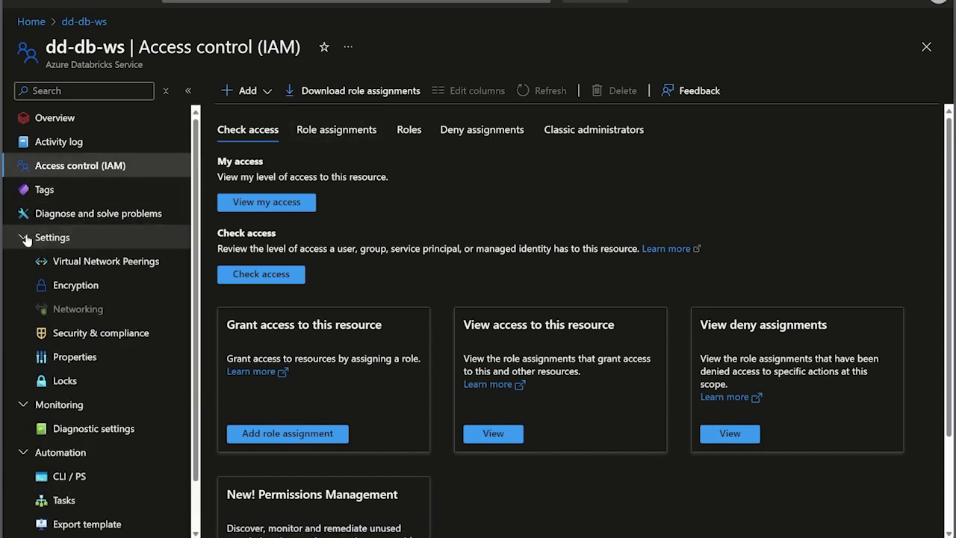
{"action": "left_click", "coordinate": [25, 237]}
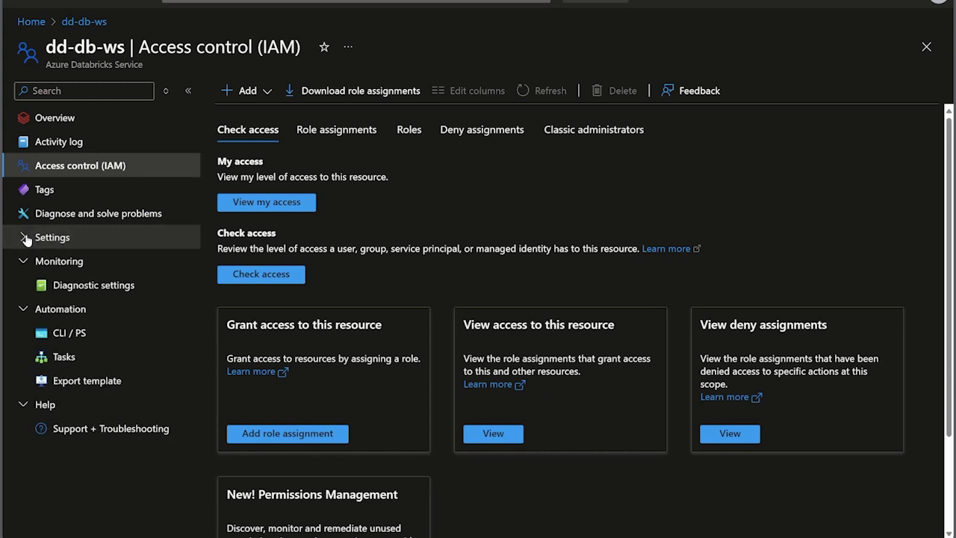
{"action": "left_click", "coordinate": [25, 237]}
{"action": "left_click", "coordinate": [24, 237]}
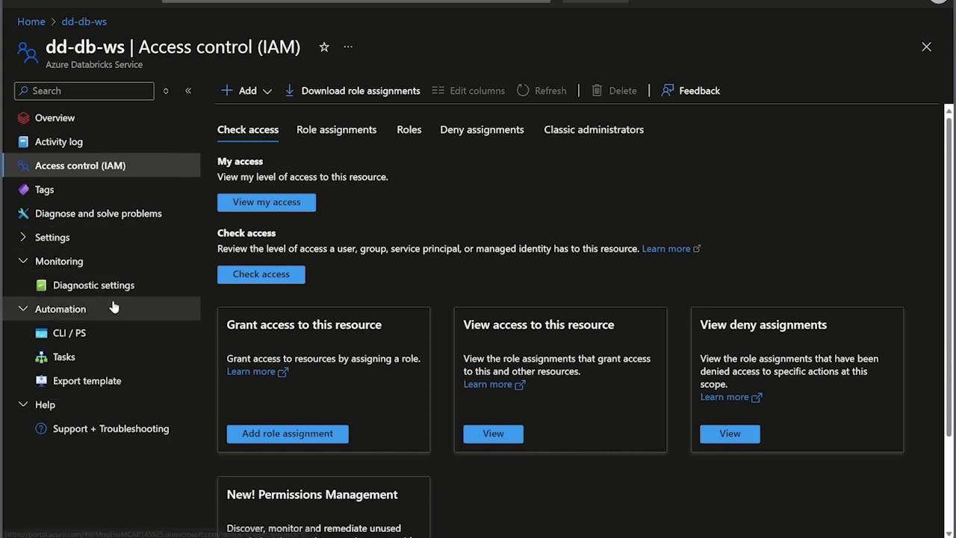
Step: View the export template of dd-db-ws and look over its full overview page
{"action": "left_click", "coordinate": [117, 379]}
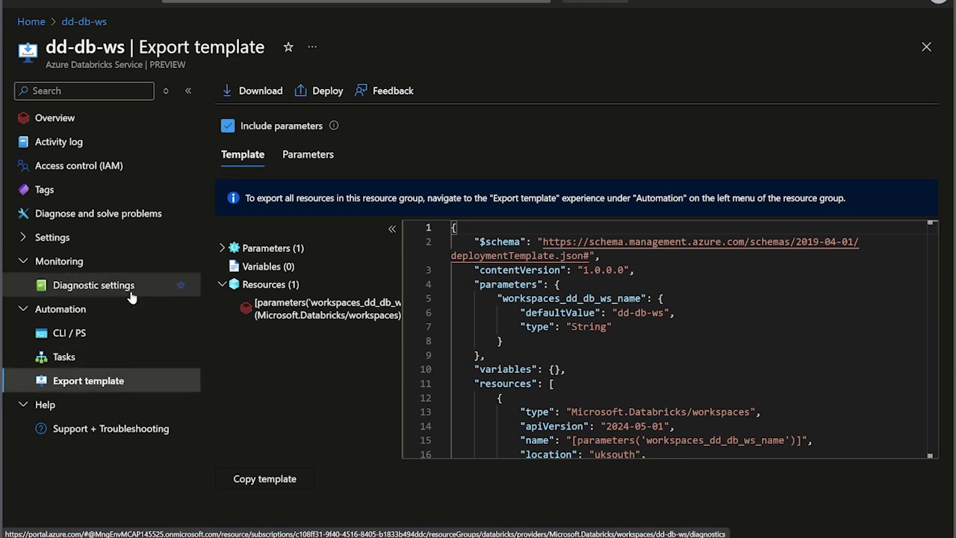
{"action": "left_click", "coordinate": [79, 121]}
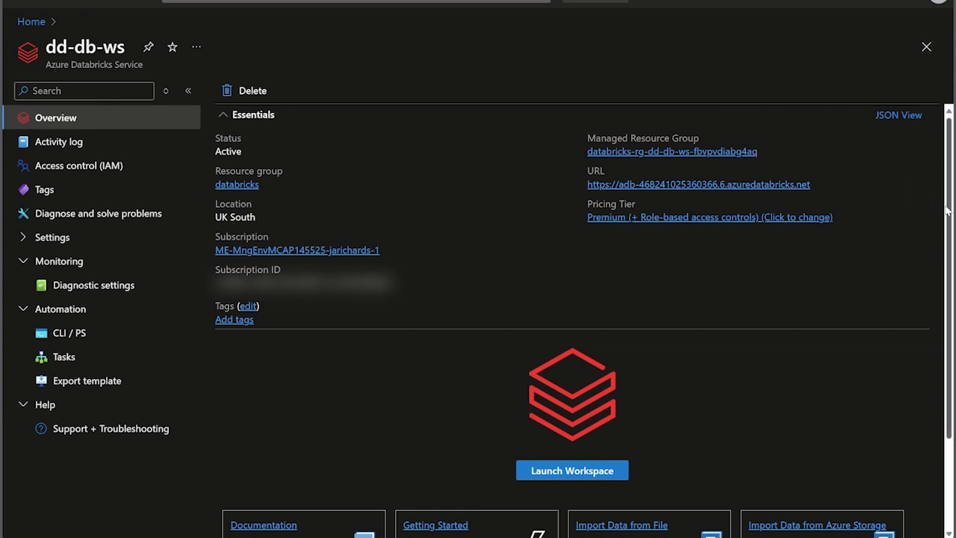
{"action": "left_click_drag", "start_coordinate": [949, 211], "coordinate": [941, 359]}
{"action": "left_click_drag", "start_coordinate": [948, 322], "coordinate": [938, 183]}
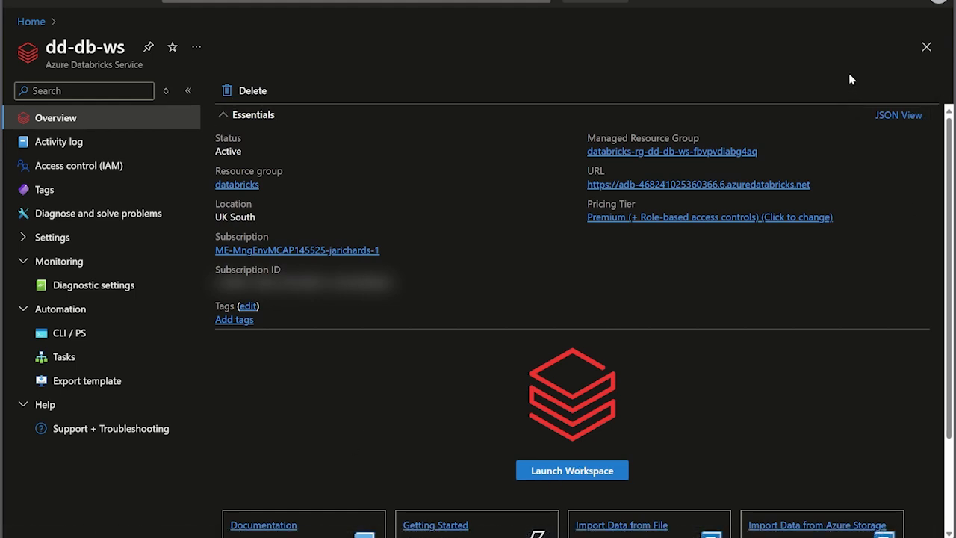
Step: Open the dd-db-ws workspace through its URL and sign in with Microsoft Entra ID
{"action": "mouse_move", "coordinate": [859, 10]}
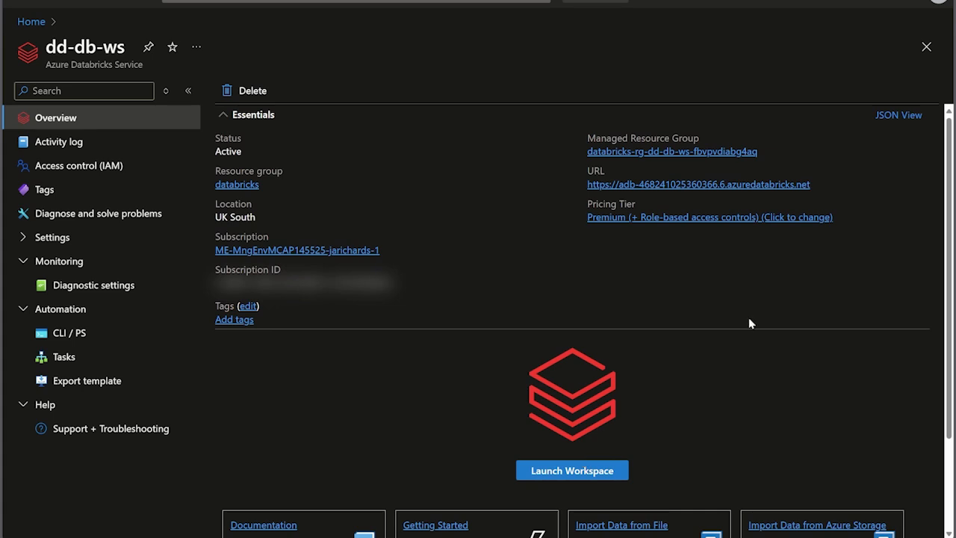
{"action": "left_click", "coordinate": [662, 184]}
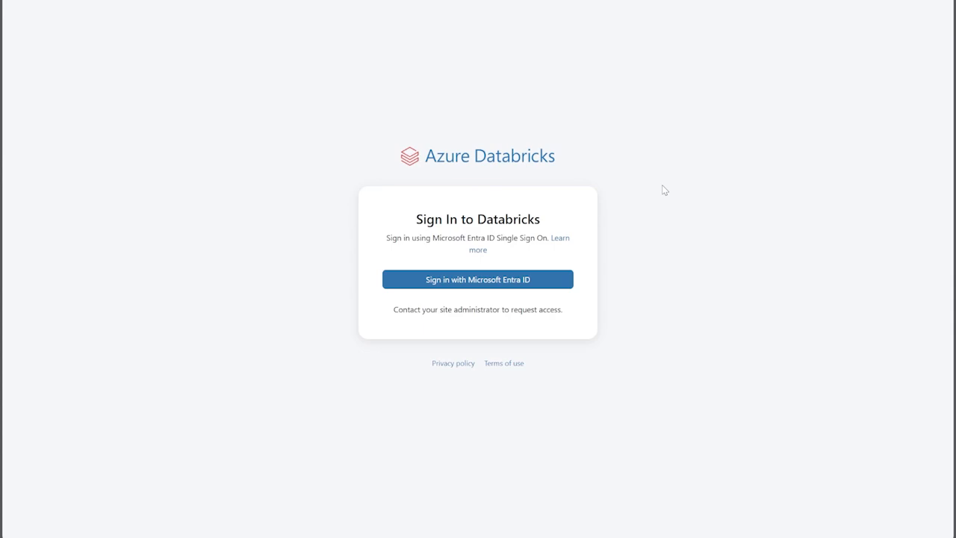
{"action": "left_click", "coordinate": [533, 282]}
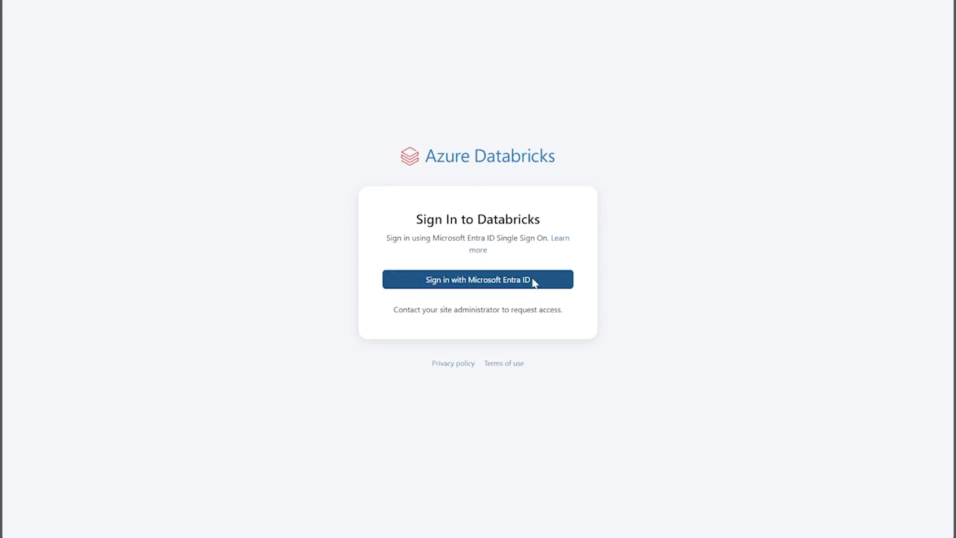
{"action": "left_click", "coordinate": [533, 282]}
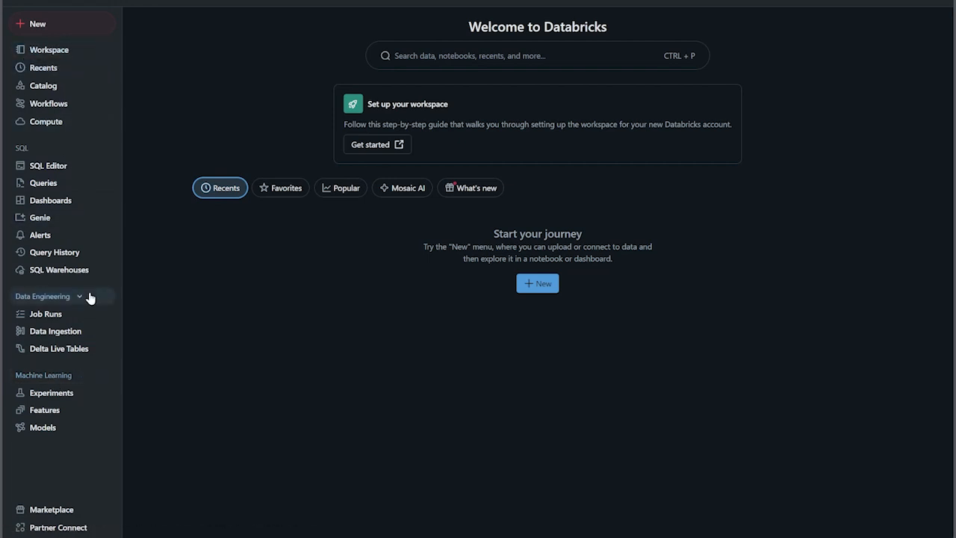
Step: Hide and restore the Databricks navigation sidebar, and browse the workspace files with the Workspace folder expanded
{"action": "left_click", "coordinate": [20, 2]}
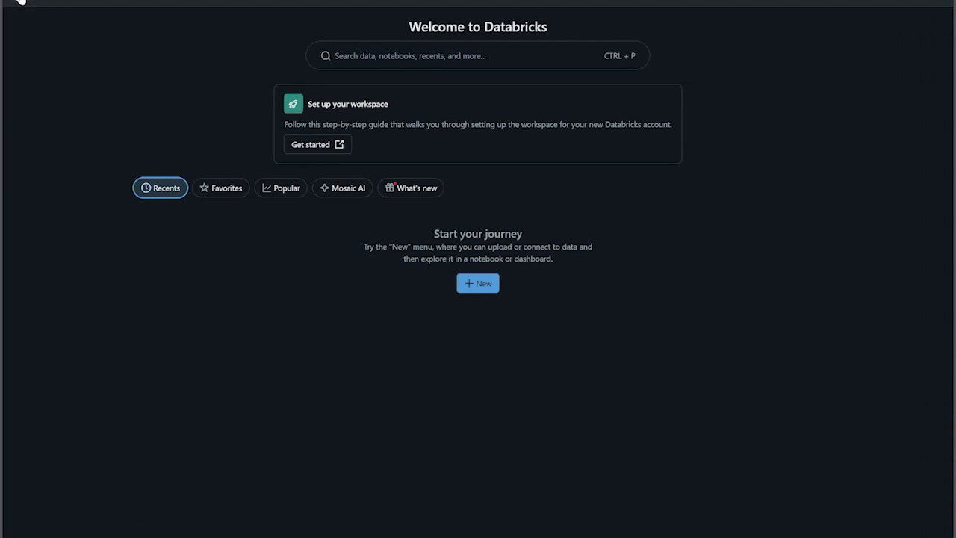
{"action": "left_click", "coordinate": [20, 3]}
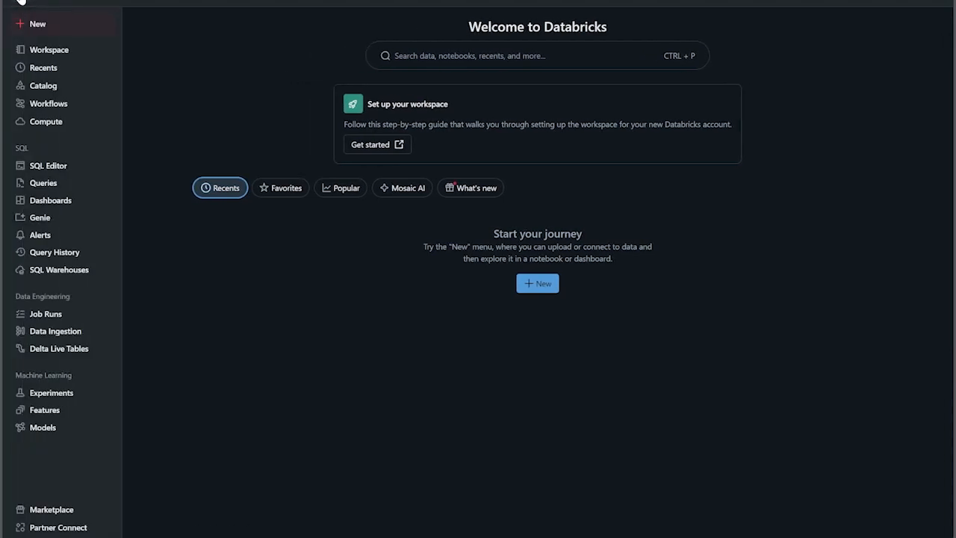
{"action": "left_click", "coordinate": [82, 58]}
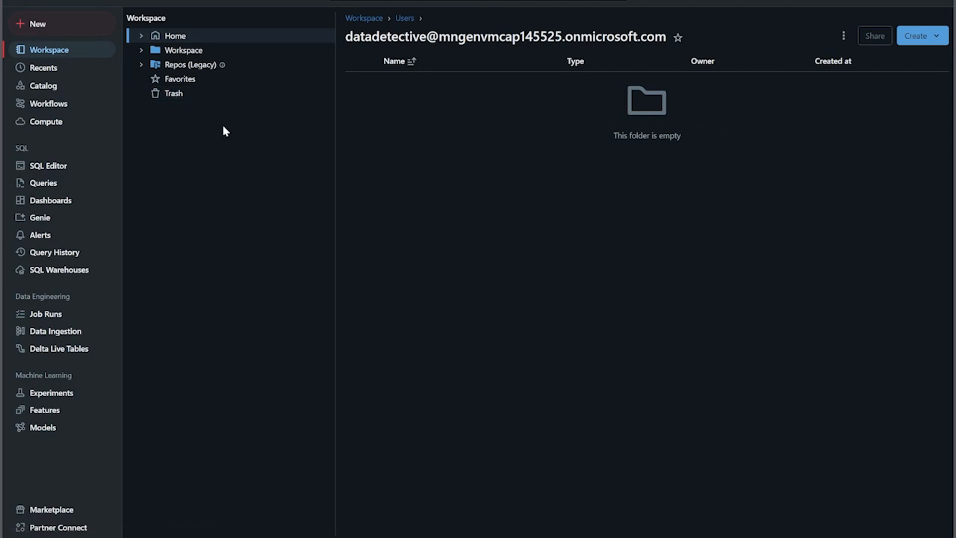
{"action": "left_click", "coordinate": [143, 51]}
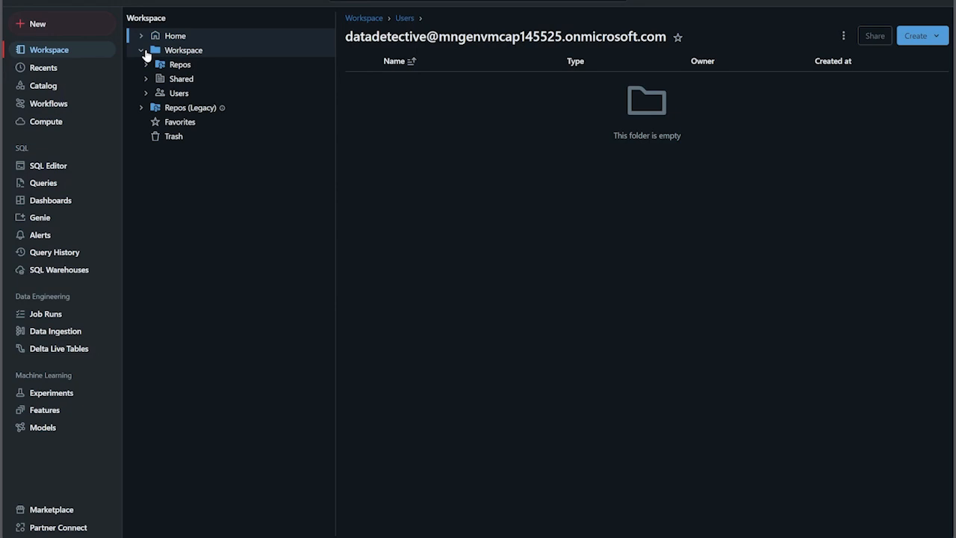
Step: Look inside the Users folder of the workspace, and browse the Recents, Catalog, Workflows and Compute pages
{"action": "left_click", "coordinate": [177, 97]}
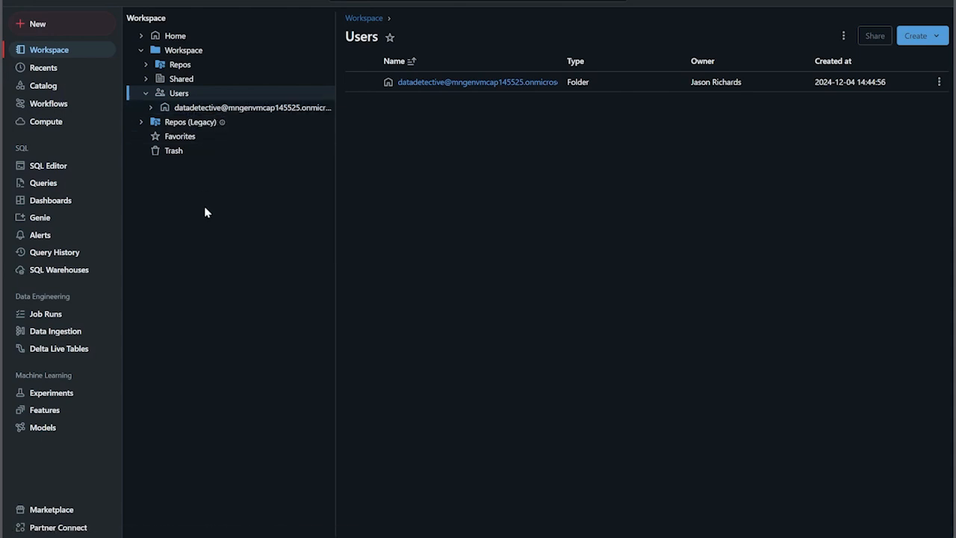
{"action": "left_click", "coordinate": [43, 73]}
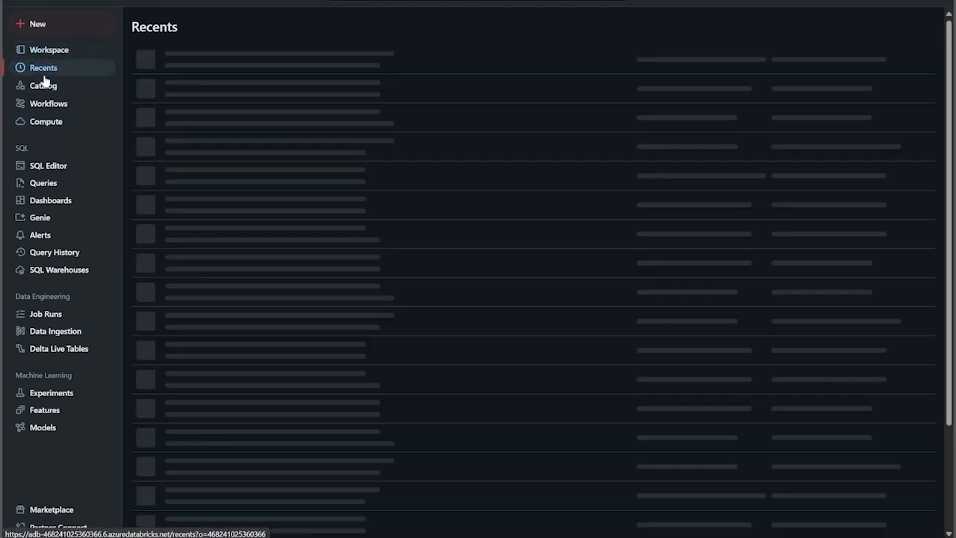
{"action": "left_click", "coordinate": [45, 87]}
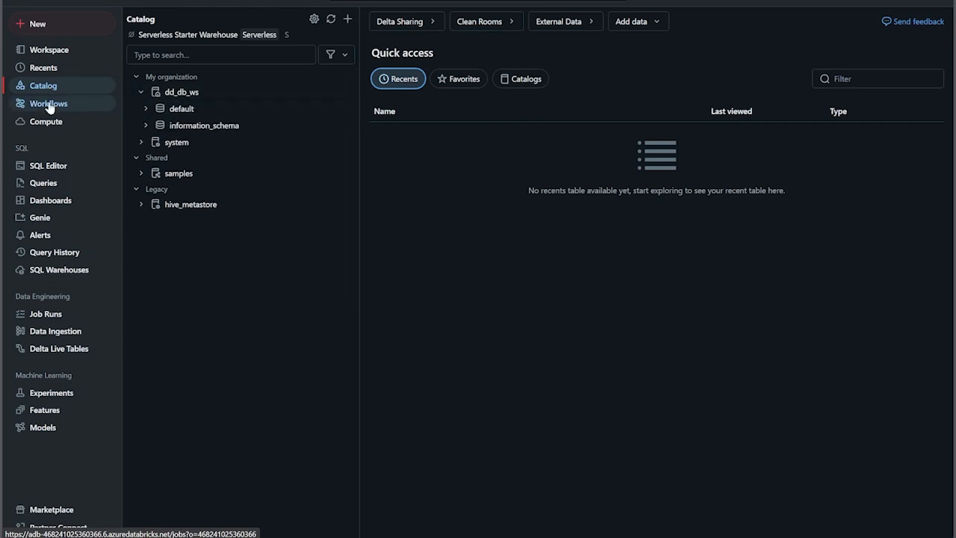
{"action": "left_click", "coordinate": [48, 105]}
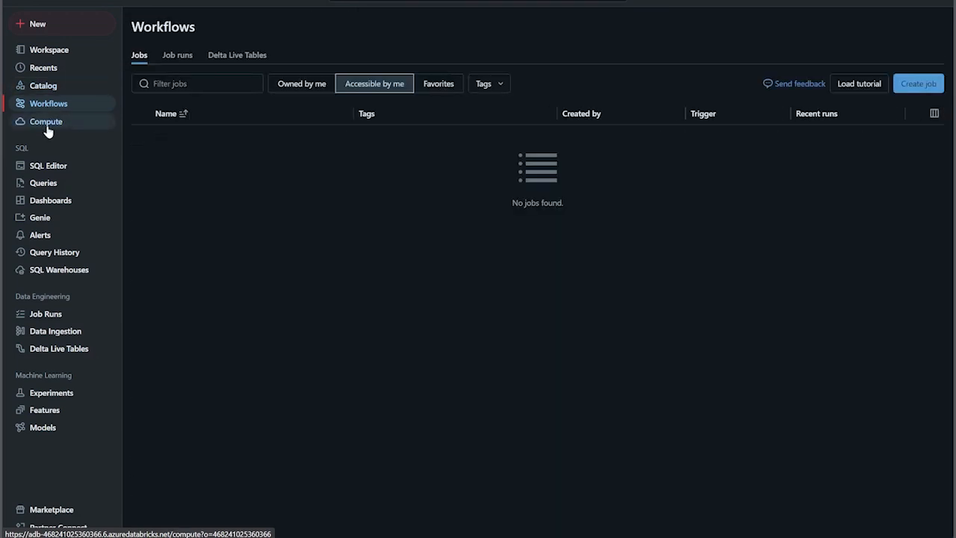
{"action": "left_click", "coordinate": [48, 127]}
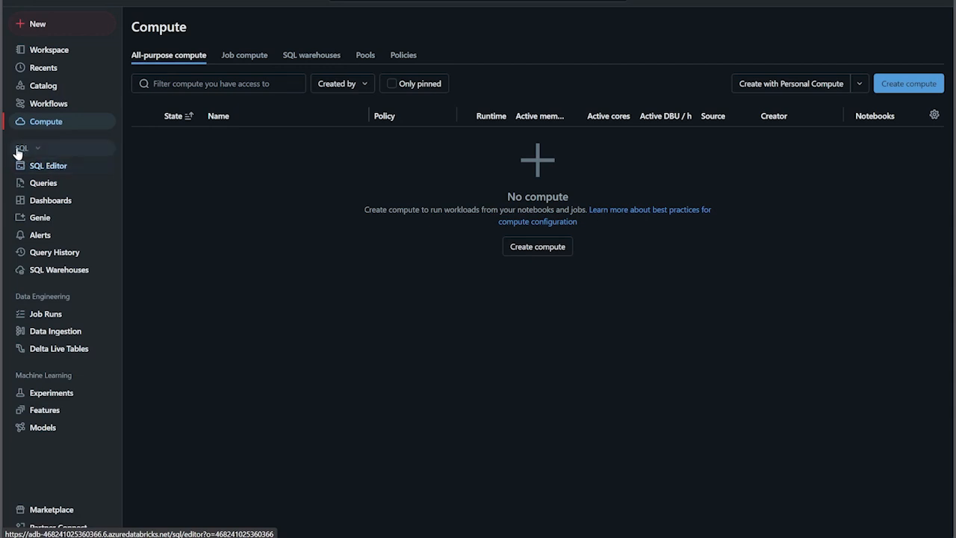
Step: Tour the SQL section by viewing the SQL Editor, Queries, Dashboards, Alerts and SQL Warehouses pages
{"action": "left_click", "coordinate": [54, 167]}
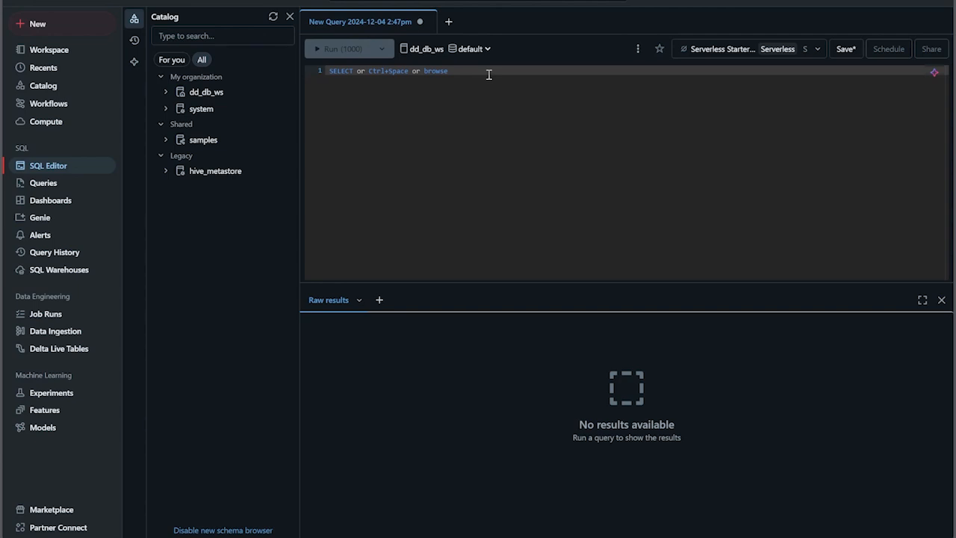
{"action": "left_click", "coordinate": [46, 186]}
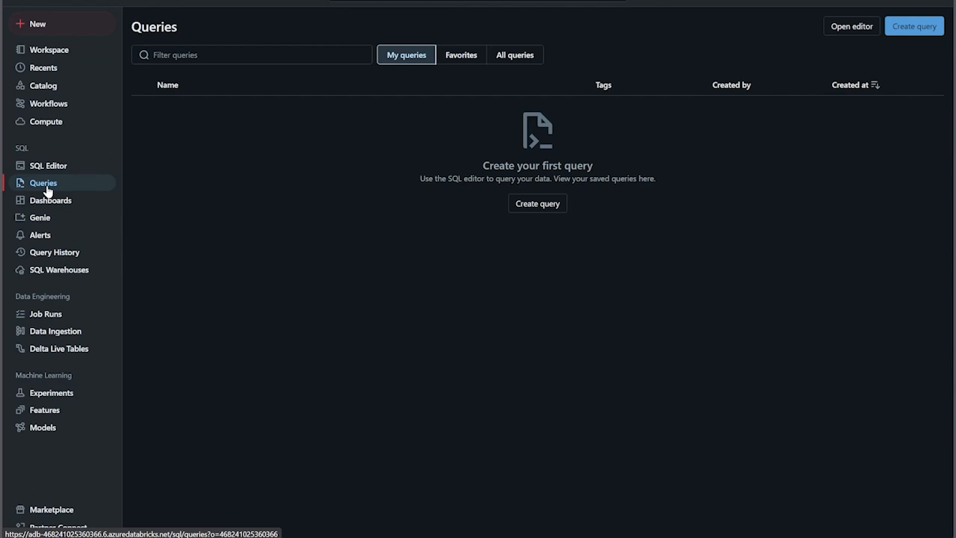
{"action": "left_click", "coordinate": [51, 203]}
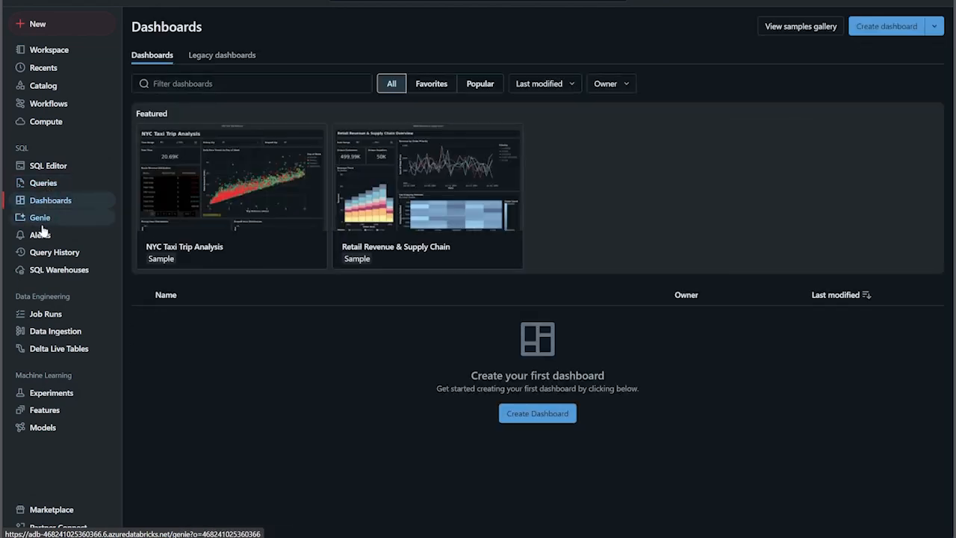
{"action": "left_click", "coordinate": [41, 234]}
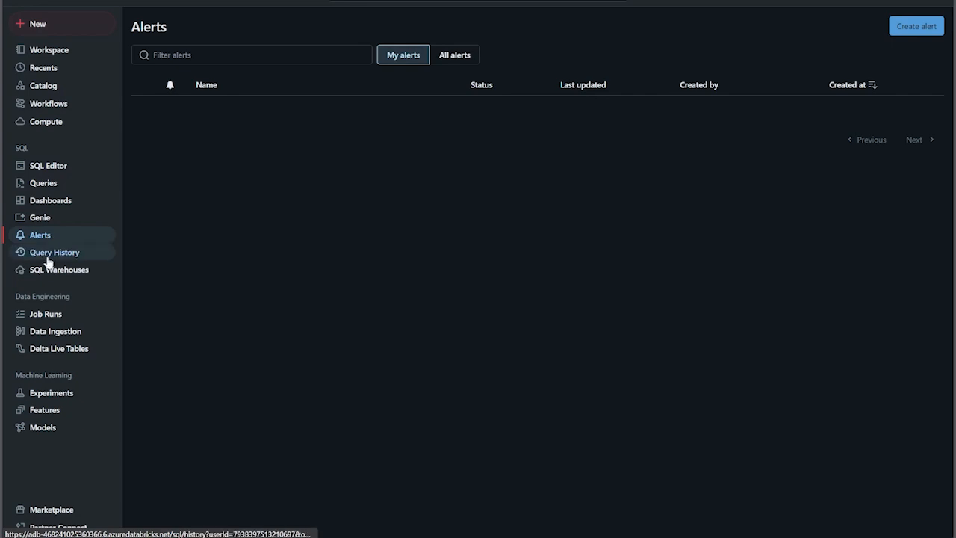
{"action": "left_click", "coordinate": [48, 275]}
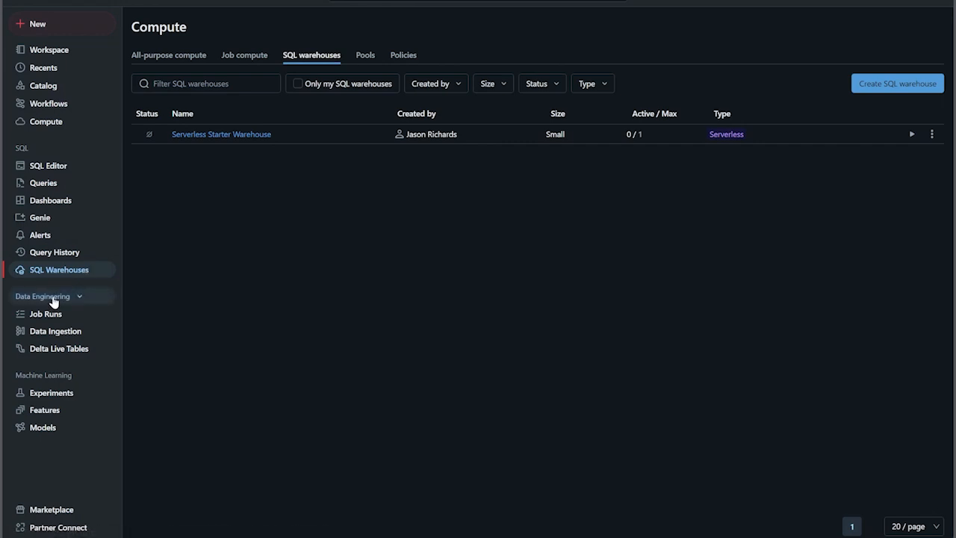
Step: View the Job Runs, Data Ingestion and Delta Live Tables pages, and the machine learning Experiments page
{"action": "left_click", "coordinate": [49, 313]}
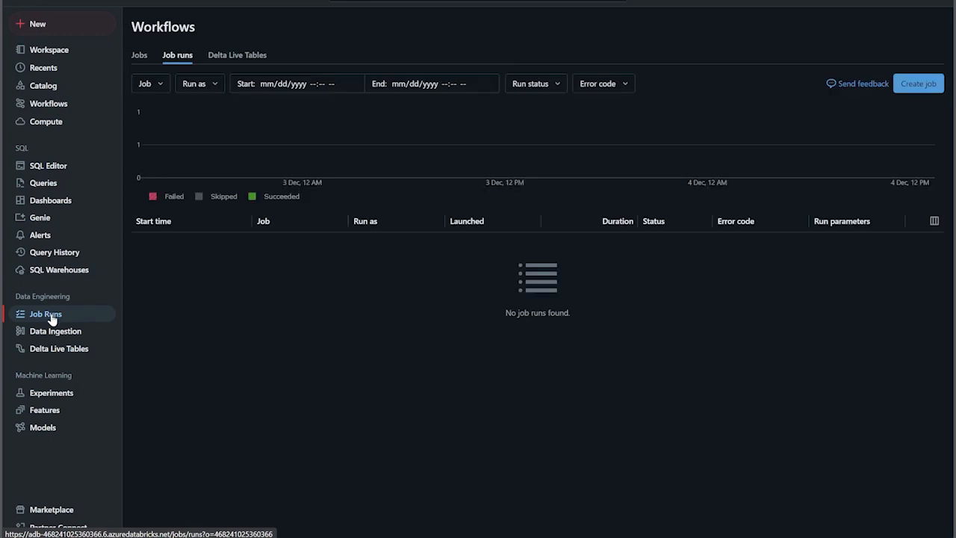
{"action": "left_click", "coordinate": [56, 333]}
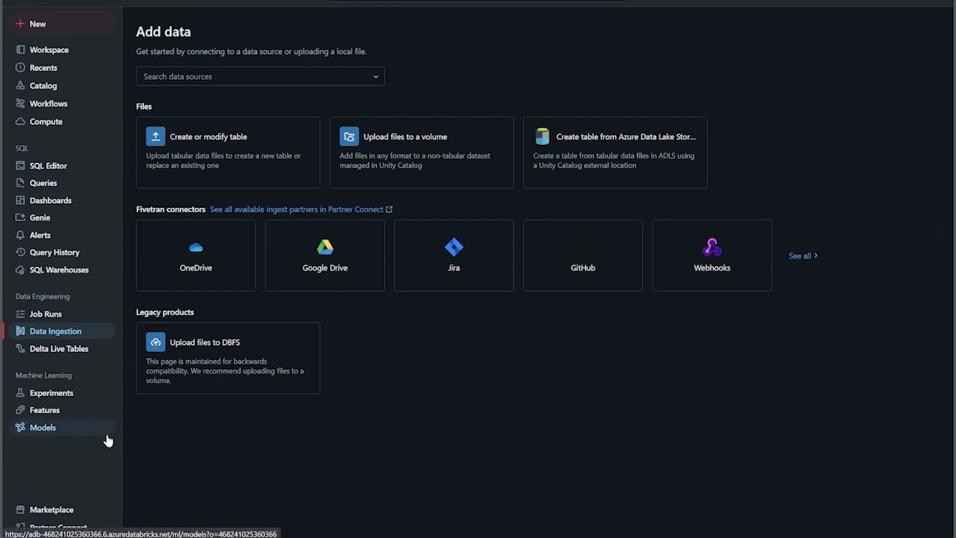
{"action": "left_click", "coordinate": [75, 350]}
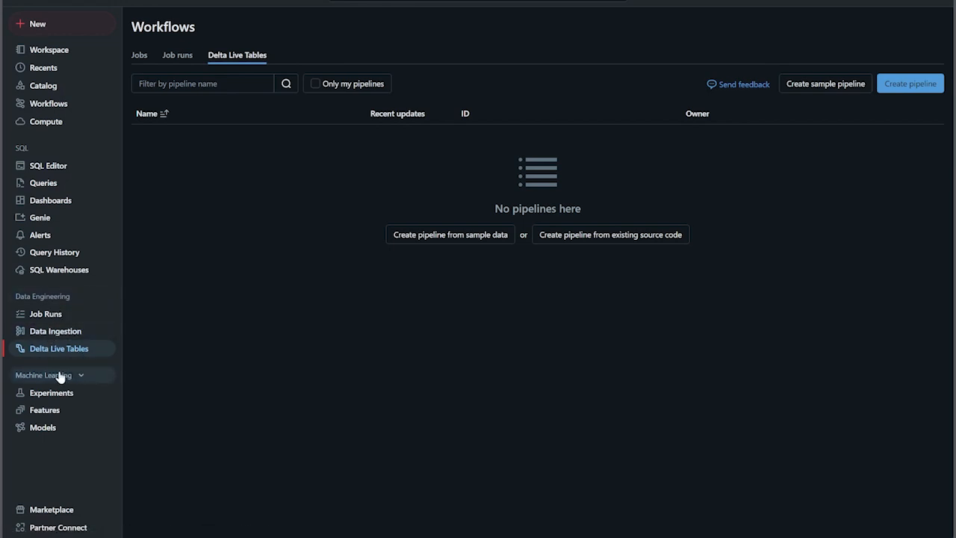
{"action": "left_click", "coordinate": [60, 397]}
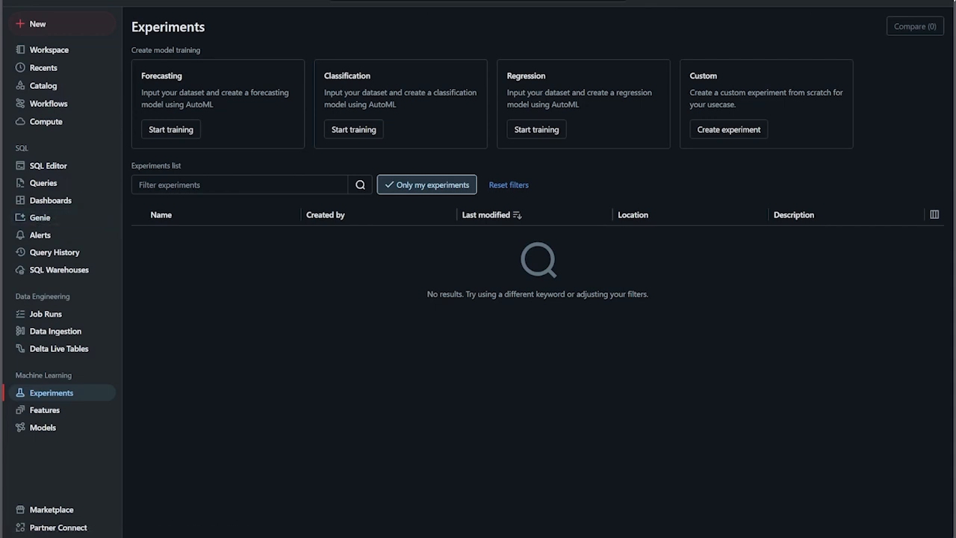
Step: Open the account settings and look through the user's Profile, Preferences, Developer, Linked accounts and Notifications pages
{"action": "left_click", "coordinate": [936, 2]}
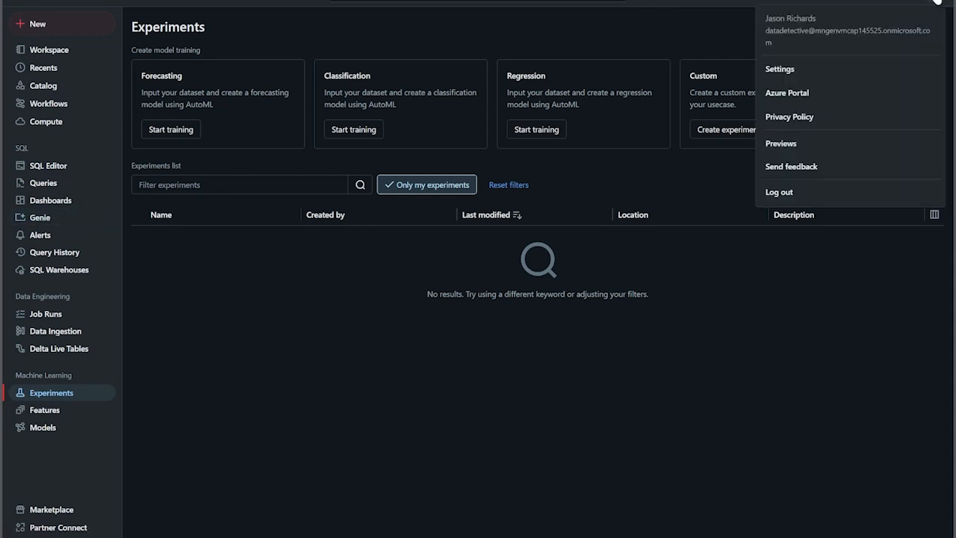
{"action": "left_click", "coordinate": [780, 69]}
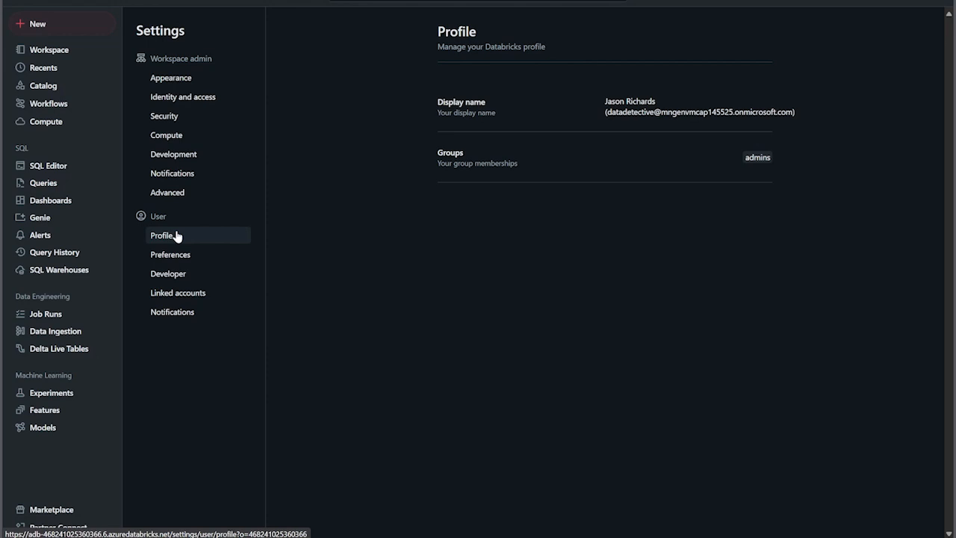
{"action": "left_click", "coordinate": [175, 258]}
{"action": "left_click", "coordinate": [177, 275]}
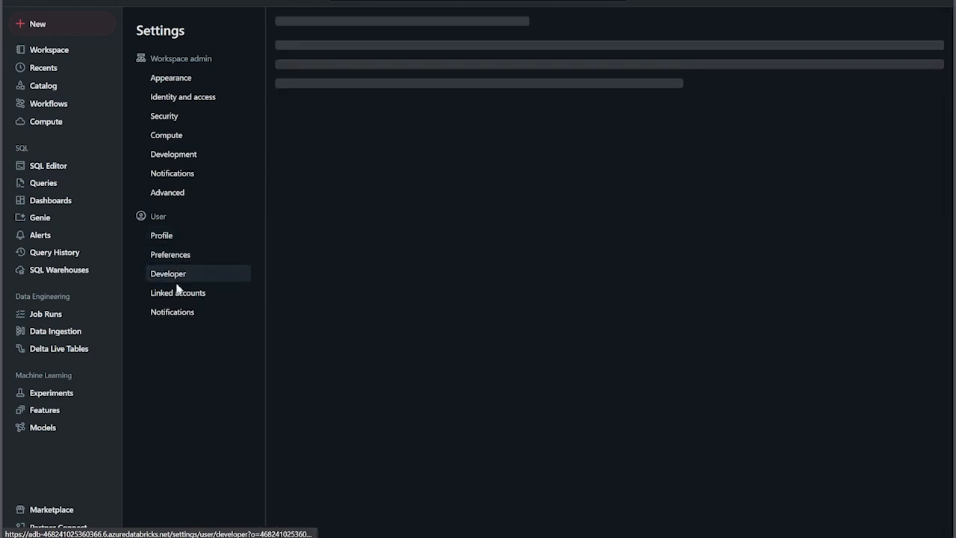
{"action": "left_click", "coordinate": [177, 294]}
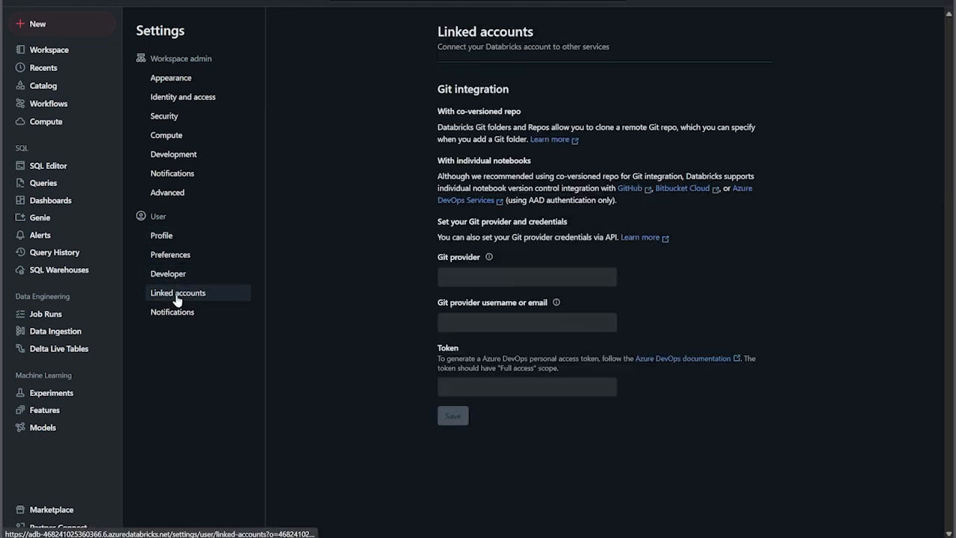
{"action": "left_click", "coordinate": [174, 314]}
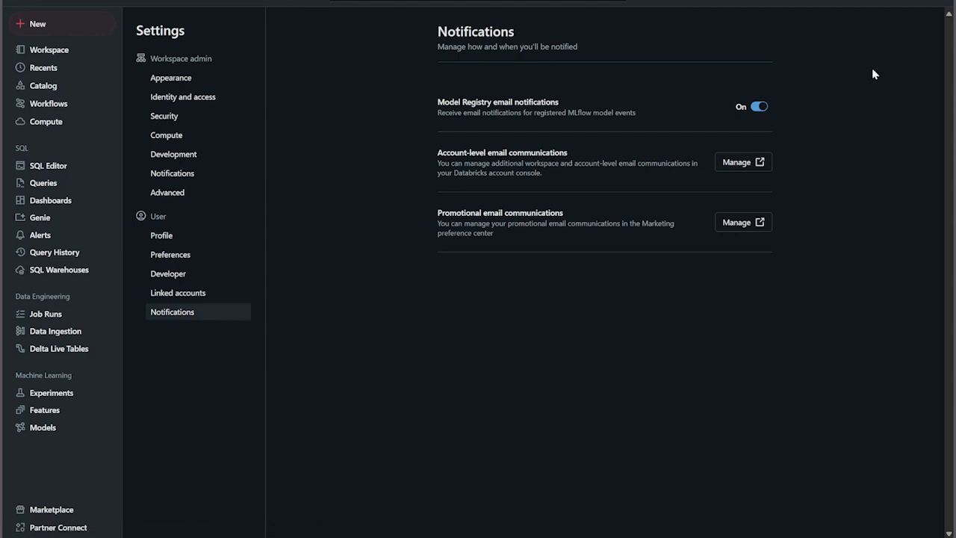
Step: Start configuring a new all-purpose compute named dd-cluster with the Unrestricted policy
{"action": "left_click", "coordinate": [51, 126]}
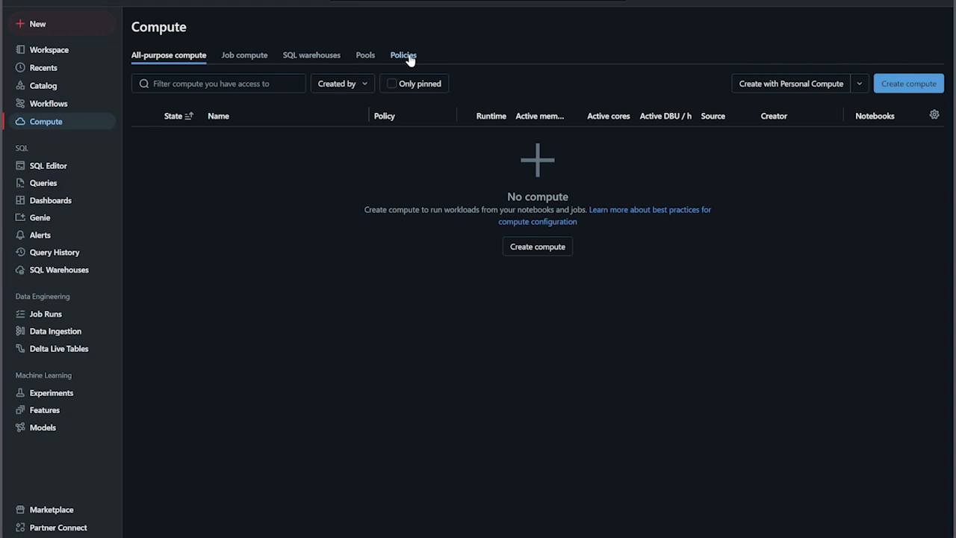
{"action": "left_click", "coordinate": [900, 87]}
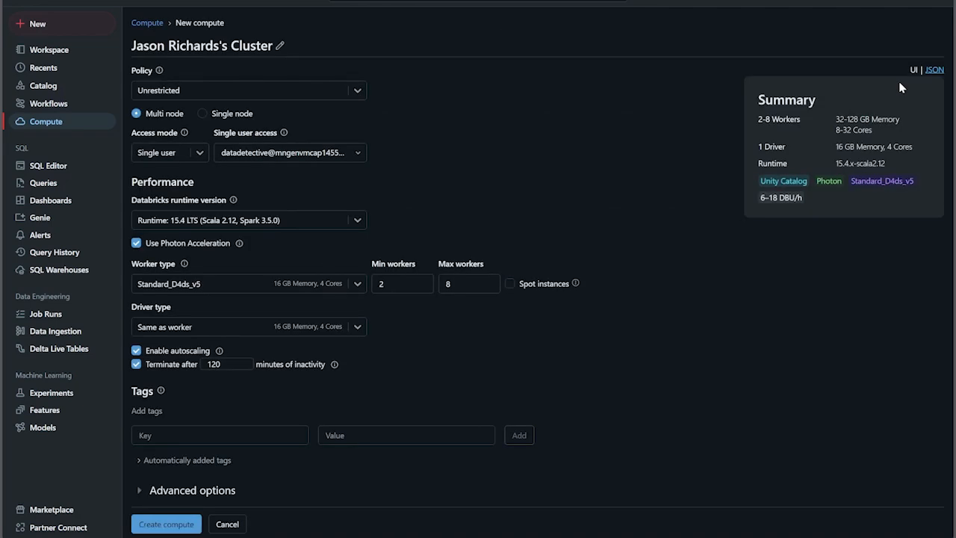
{"action": "left_click", "coordinate": [280, 46]}
{"action": "left_click_drag", "start_coordinate": [277, 46], "coordinate": [127, 47]}
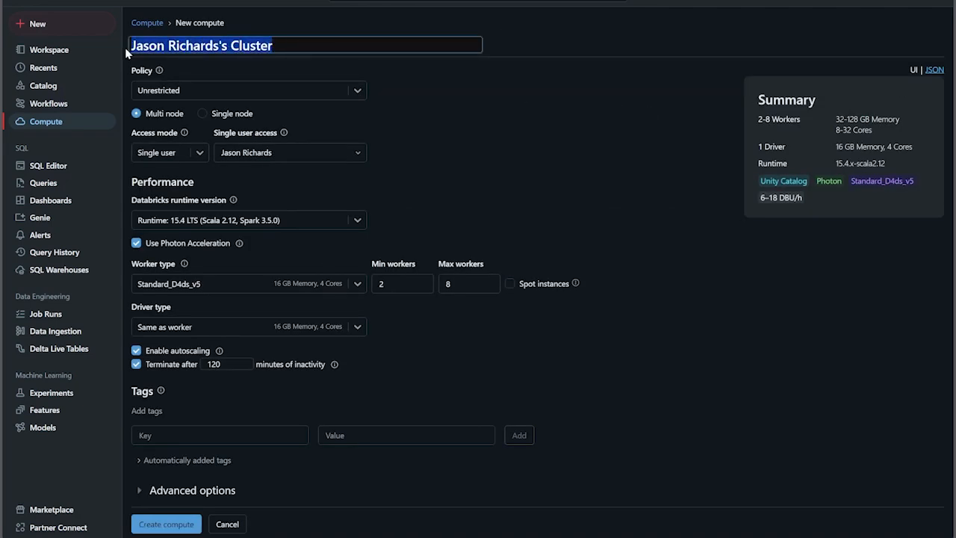
{"action": "type", "text": "dd"}
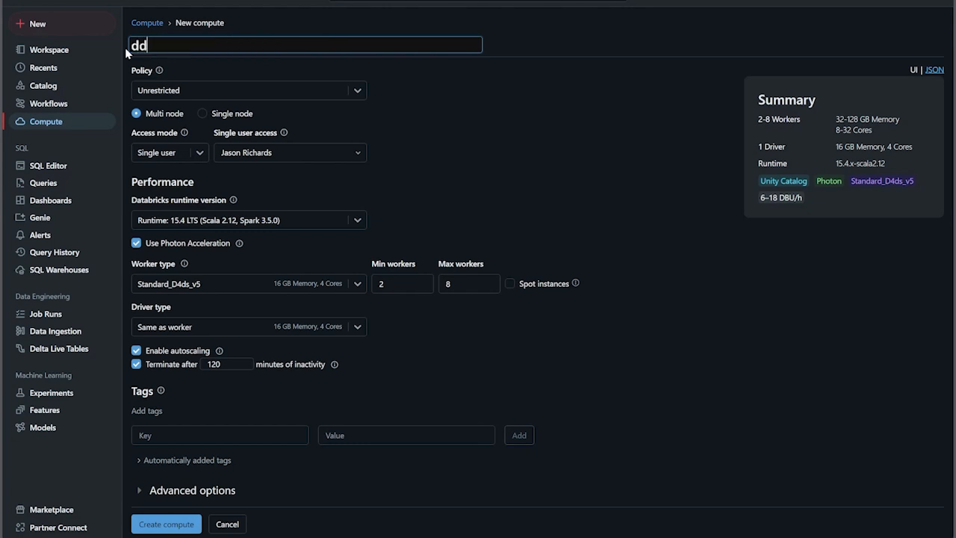
{"action": "type", "text": "-cluster"}
{"action": "left_click", "coordinate": [413, 92]}
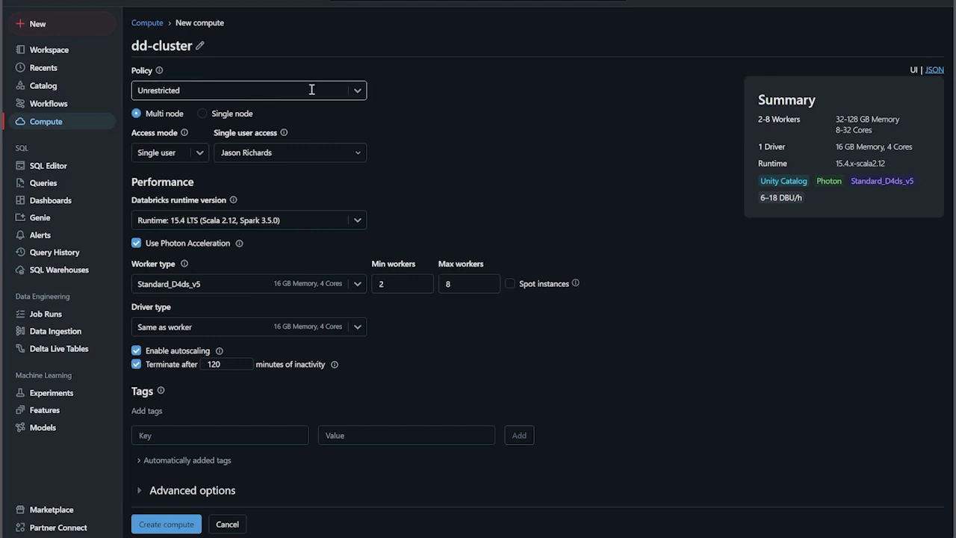
{"action": "left_click", "coordinate": [359, 92]}
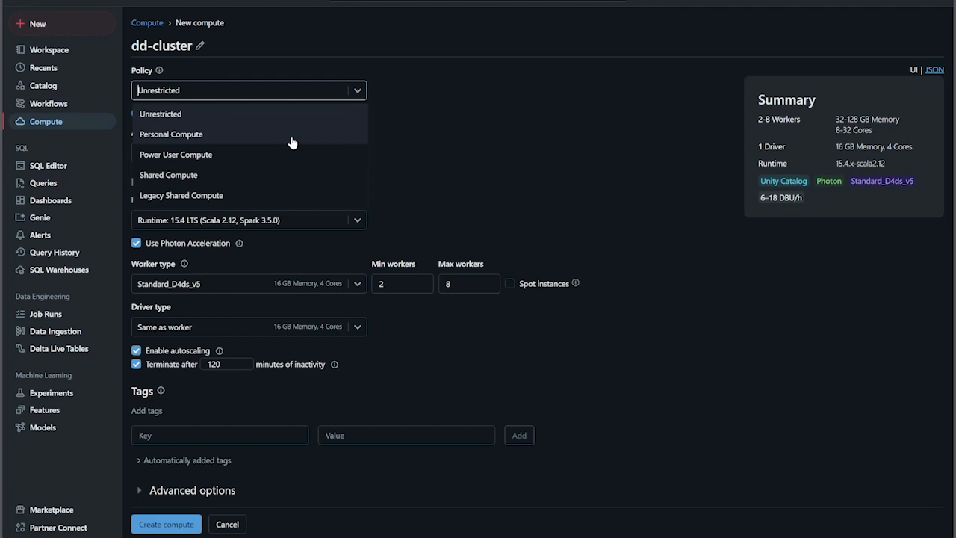
{"action": "left_click", "coordinate": [266, 118]}
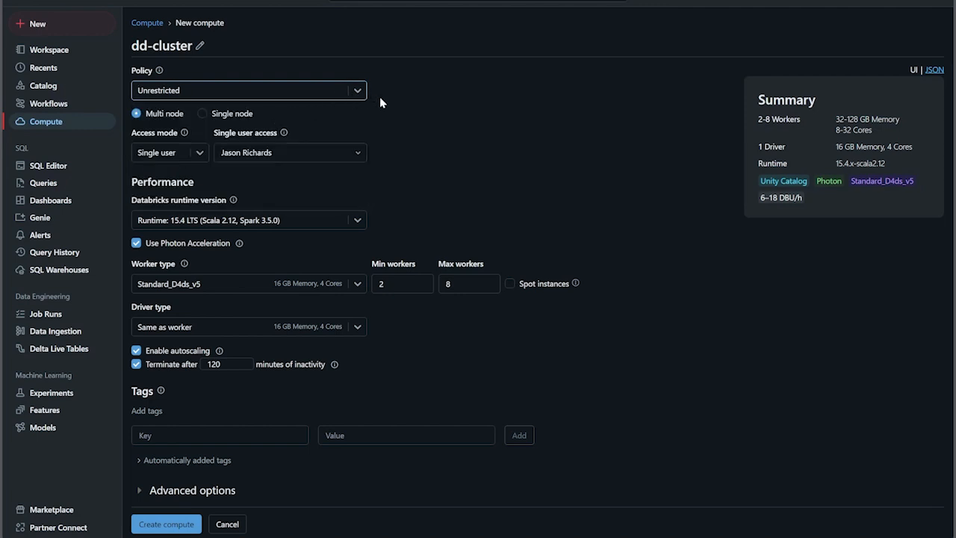
Step: Compare the single-node and multi-node configurations of dd-cluster, ending on Multi node, and check the single user access choices
{"action": "left_click", "coordinate": [202, 114]}
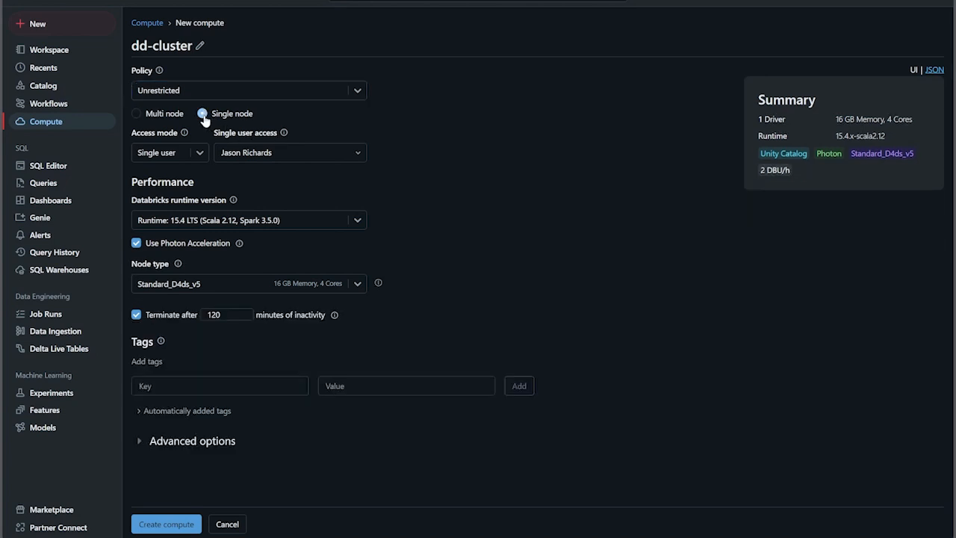
{"action": "left_click", "coordinate": [137, 114]}
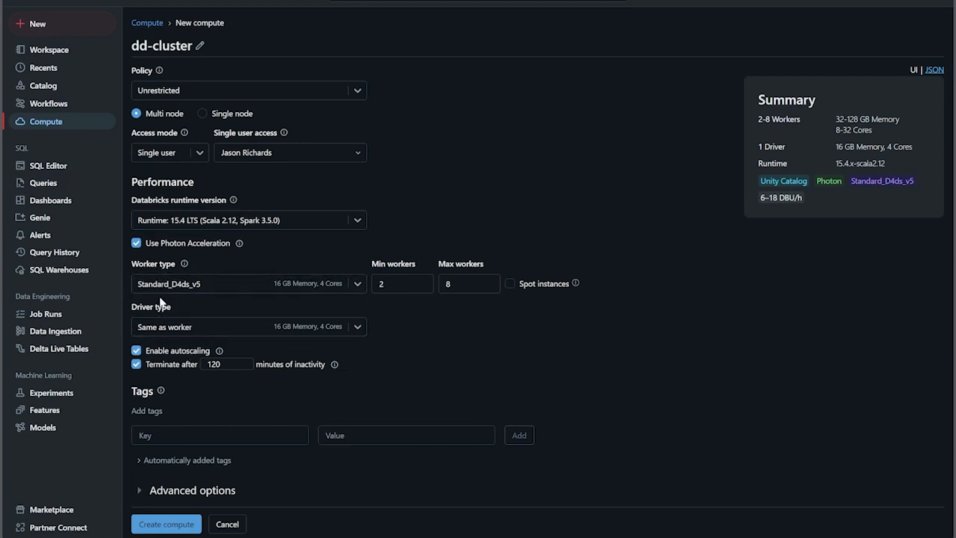
{"action": "left_click", "coordinate": [202, 113]}
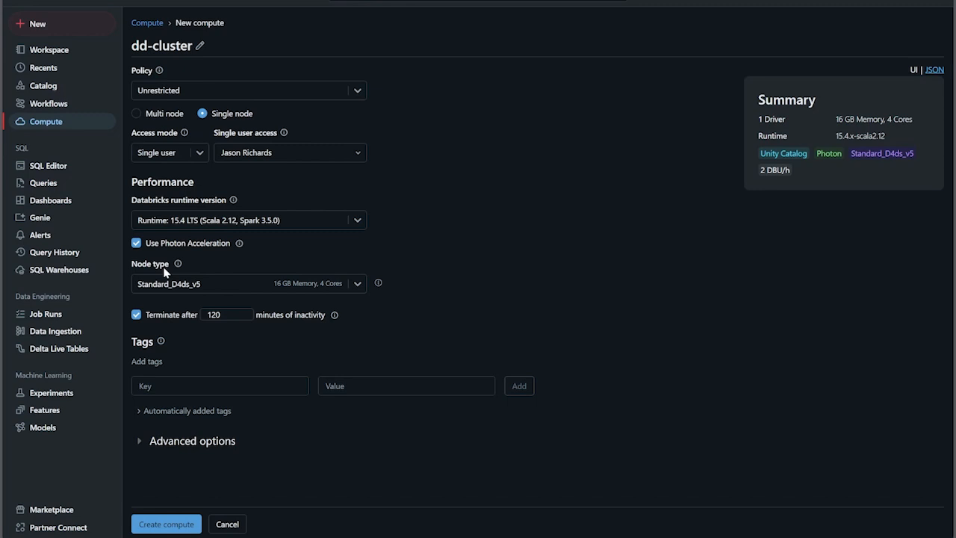
{"action": "left_click", "coordinate": [138, 113]}
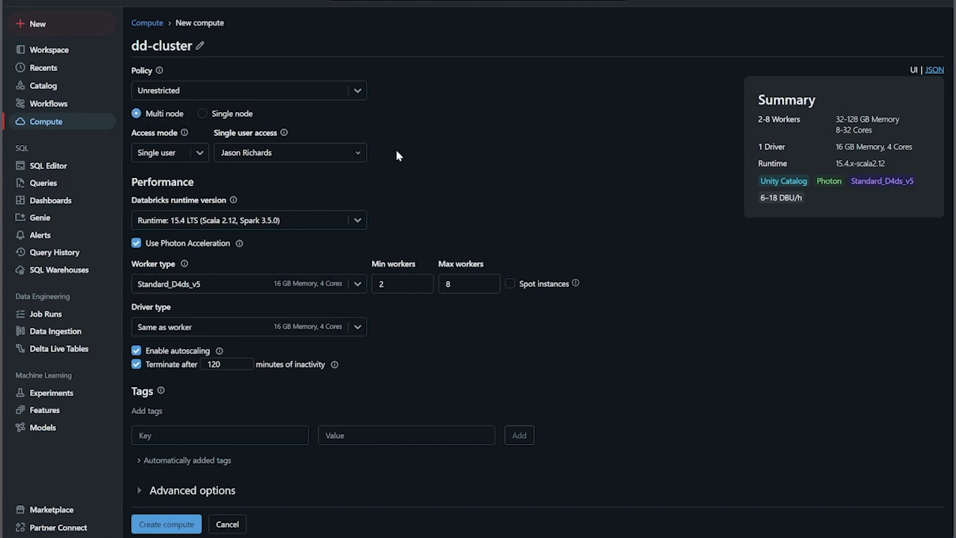
{"action": "left_click", "coordinate": [361, 151]}
{"action": "left_click", "coordinate": [482, 163]}
Step: Compare the Standard and ML Databricks runtime versions for dd-cluster and select the standard 15.4 LTS runtime
{"action": "left_click", "coordinate": [356, 221]}
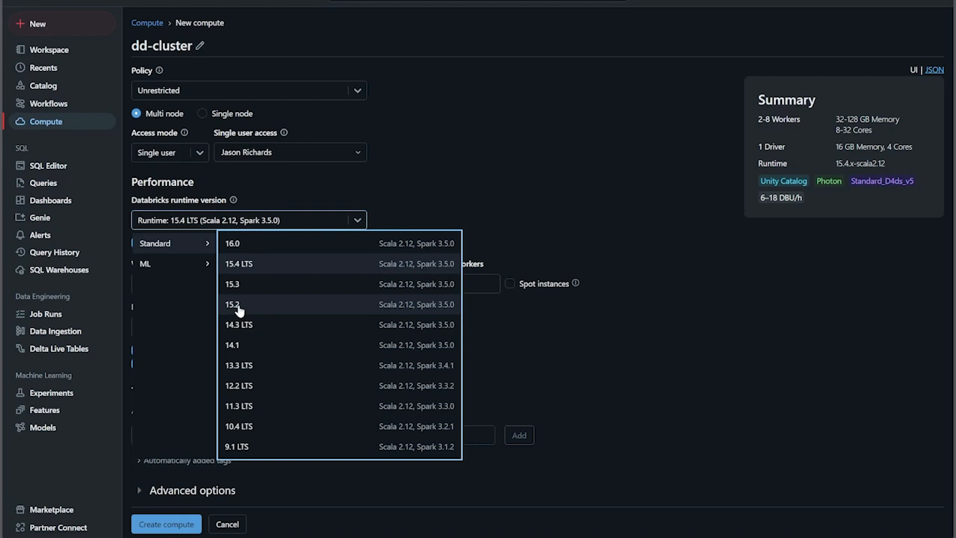
{"action": "left_click", "coordinate": [250, 264]}
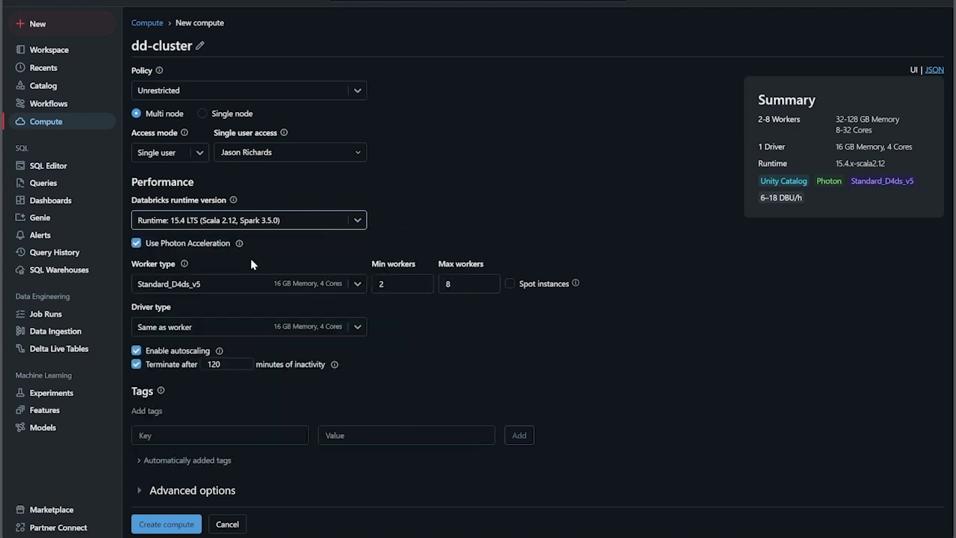
{"action": "left_click", "coordinate": [357, 221]}
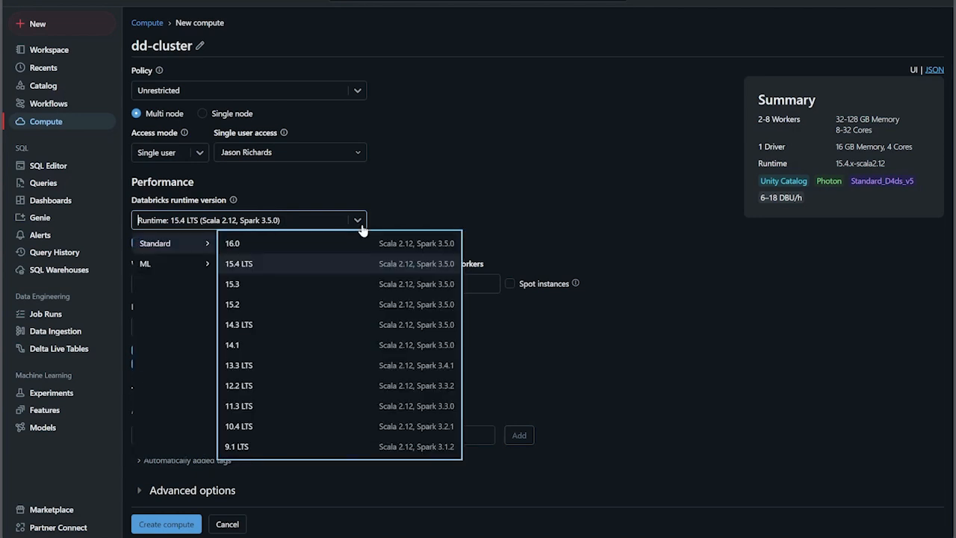
{"action": "left_click", "coordinate": [158, 267]}
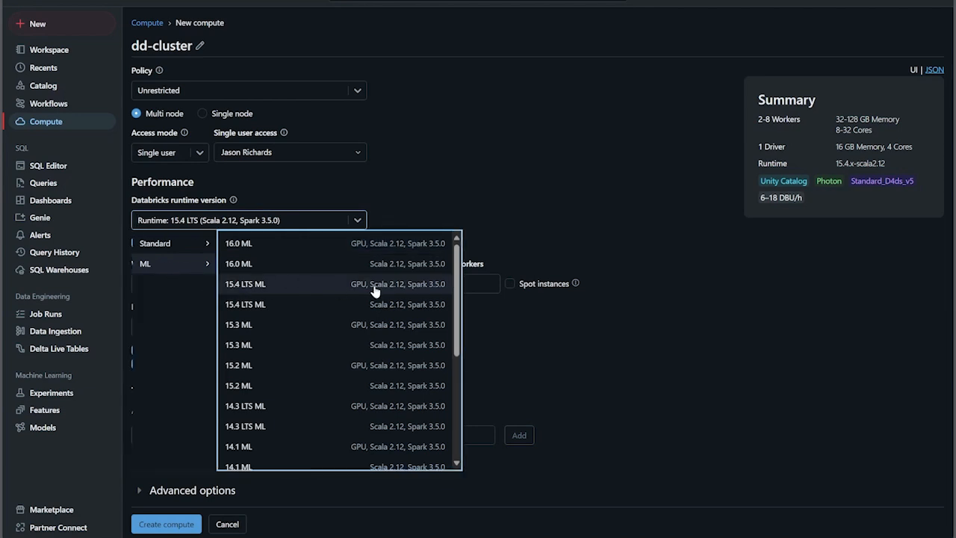
{"action": "left_click", "coordinate": [183, 248]}
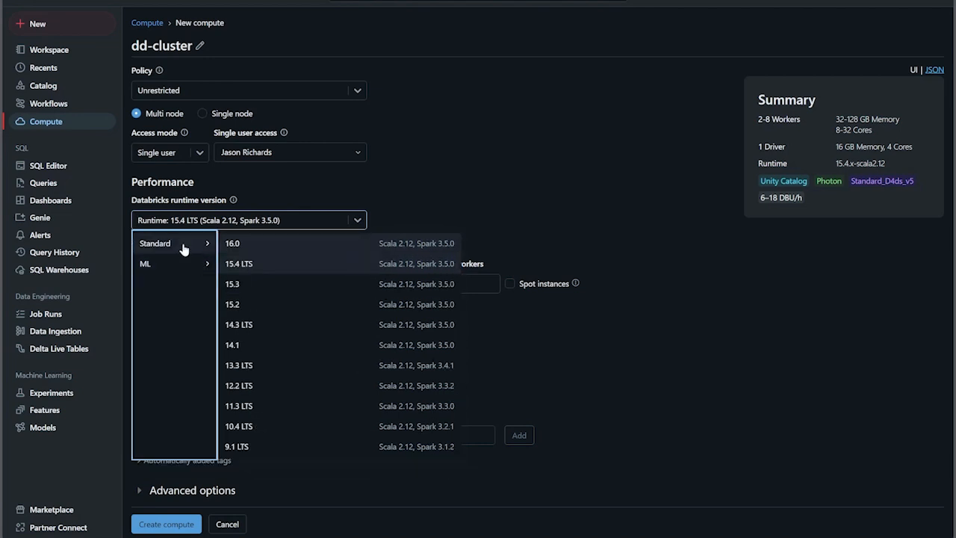
{"action": "left_click", "coordinate": [260, 265]}
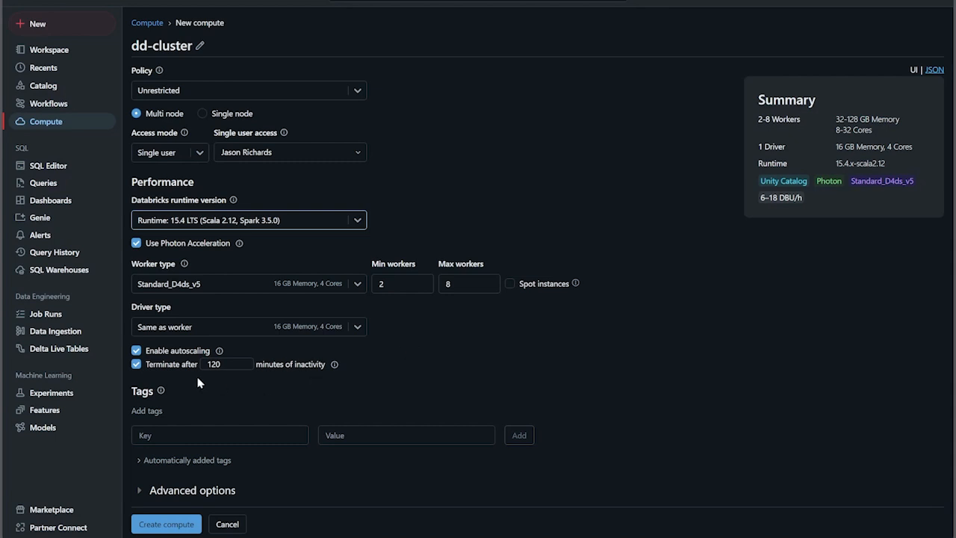
Step: Set dd-cluster to terminate after 30 minutes of inactivity and create the compute
{"action": "double_click", "coordinate": [215, 364]}
{"action": "type", "text": "30"}
{"action": "left_click", "coordinate": [257, 401]}
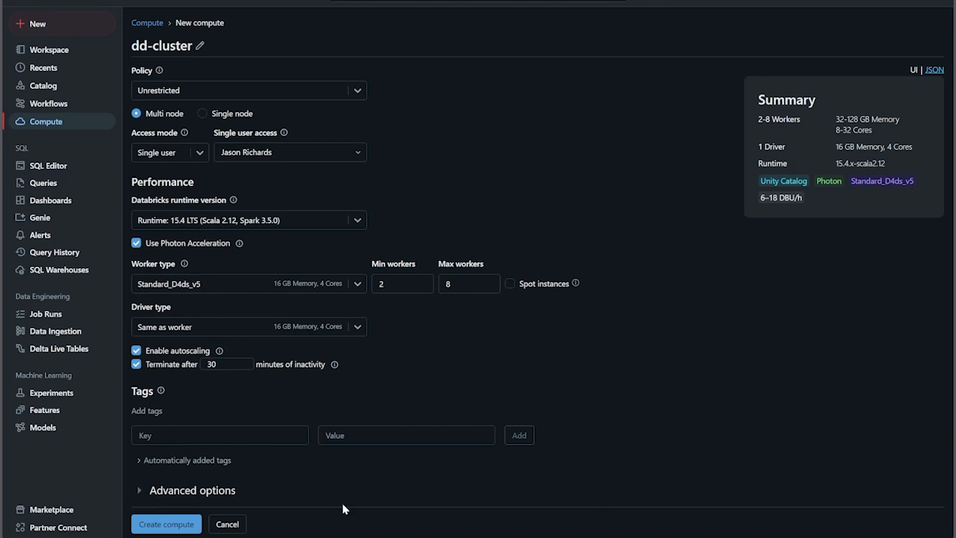
{"action": "left_click", "coordinate": [187, 527]}
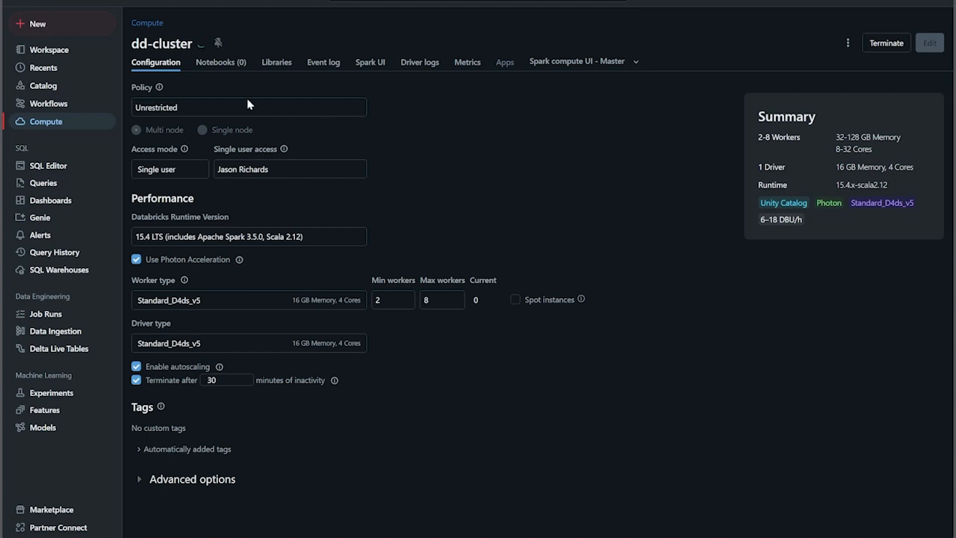
Step: Inspect dd-cluster's libraries and the Spark and Init Scripts settings in its advanced configuration options
{"action": "left_click", "coordinate": [283, 64]}
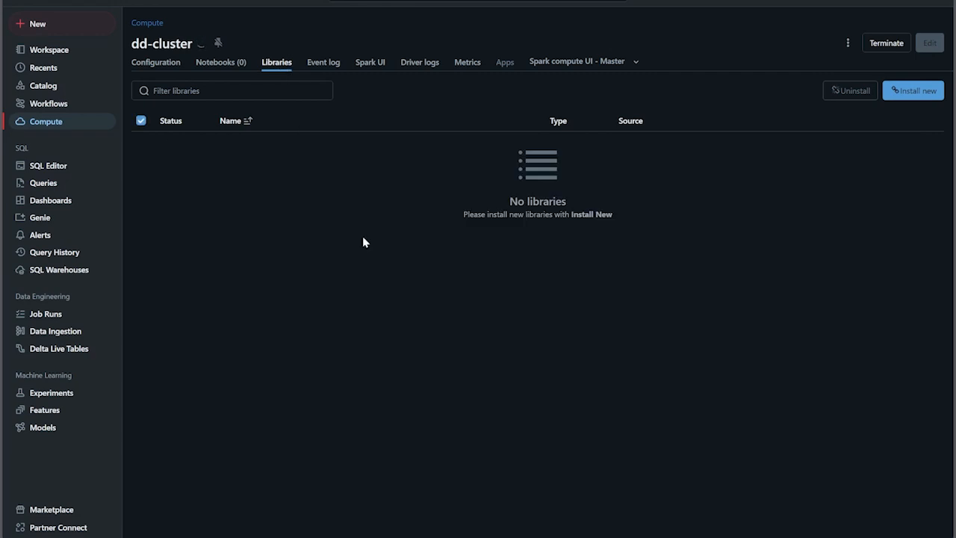
{"action": "left_click", "coordinate": [160, 65]}
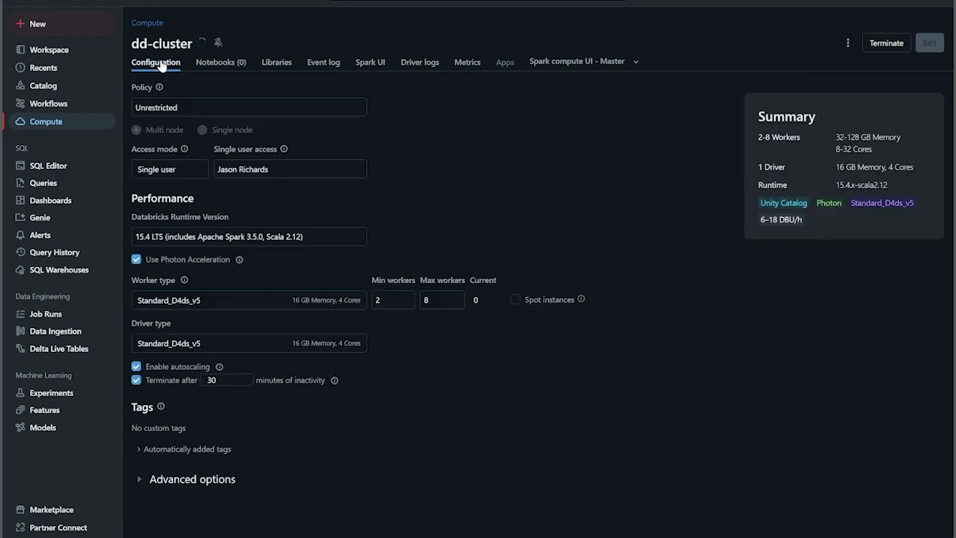
{"action": "left_click", "coordinate": [140, 480]}
{"action": "left_click_drag", "start_coordinate": [946, 180], "coordinate": [950, 354]}
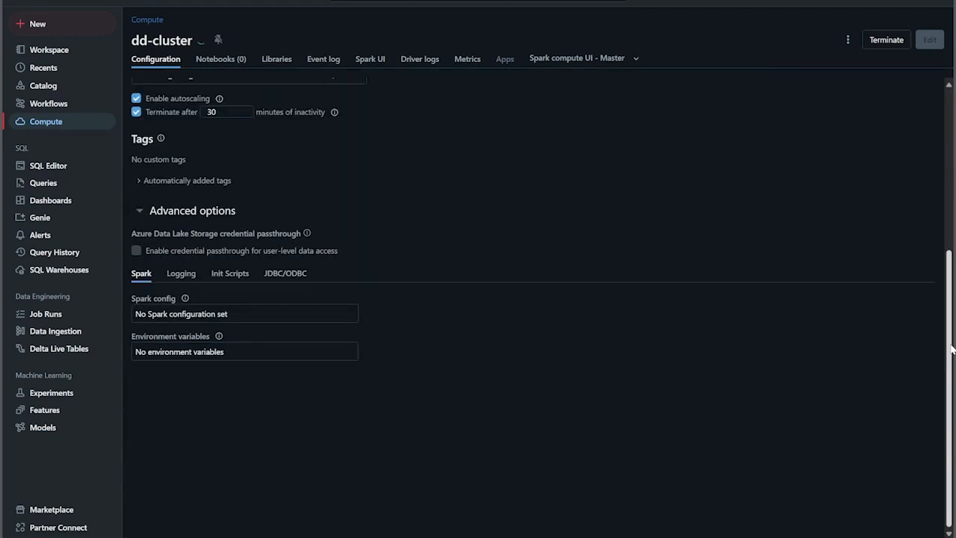
{"action": "left_click", "coordinate": [231, 275]}
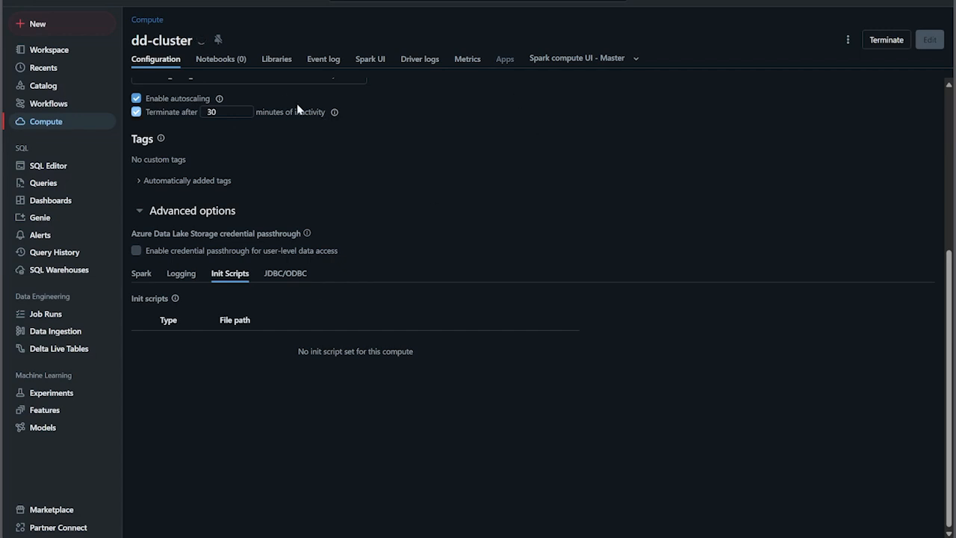
{"action": "left_click", "coordinate": [275, 62]}
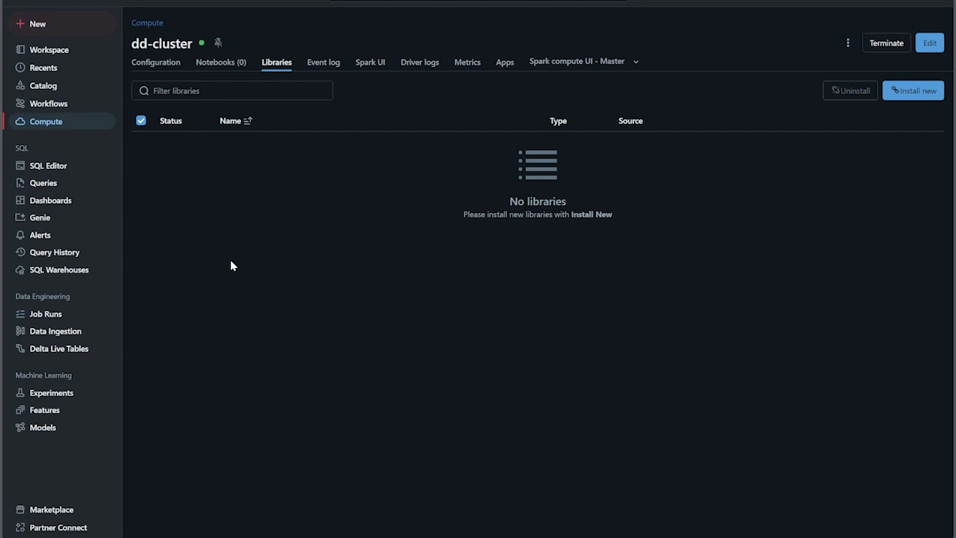
Step: Browse the workspace's Repos and Users folders and open the user's own home folder
{"action": "left_click", "coordinate": [42, 55]}
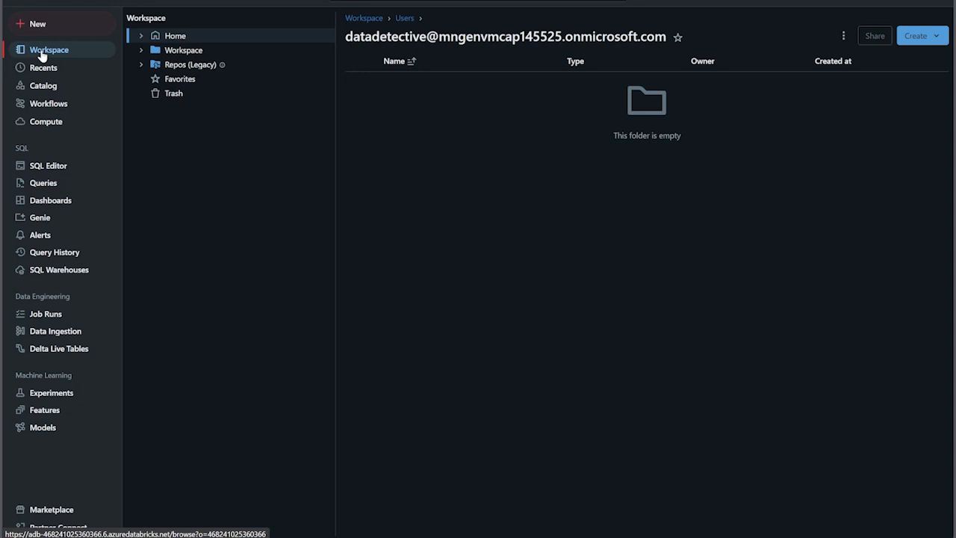
{"action": "left_click", "coordinate": [155, 63]}
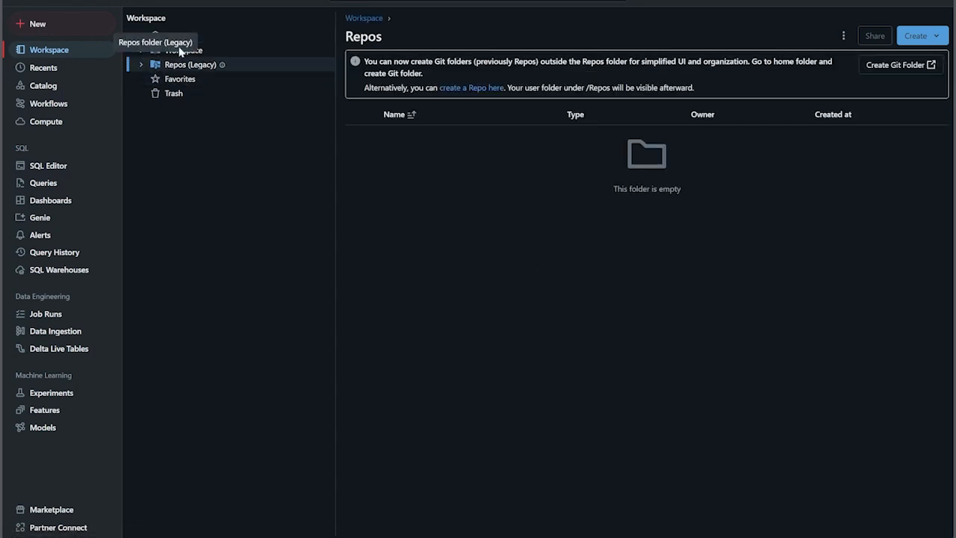
{"action": "left_click", "coordinate": [208, 55]}
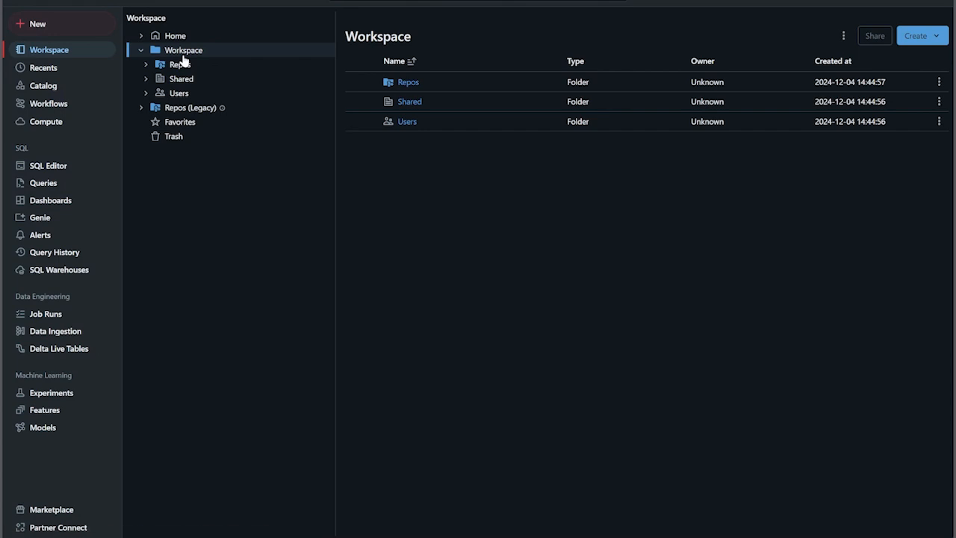
{"action": "left_click", "coordinate": [180, 95]}
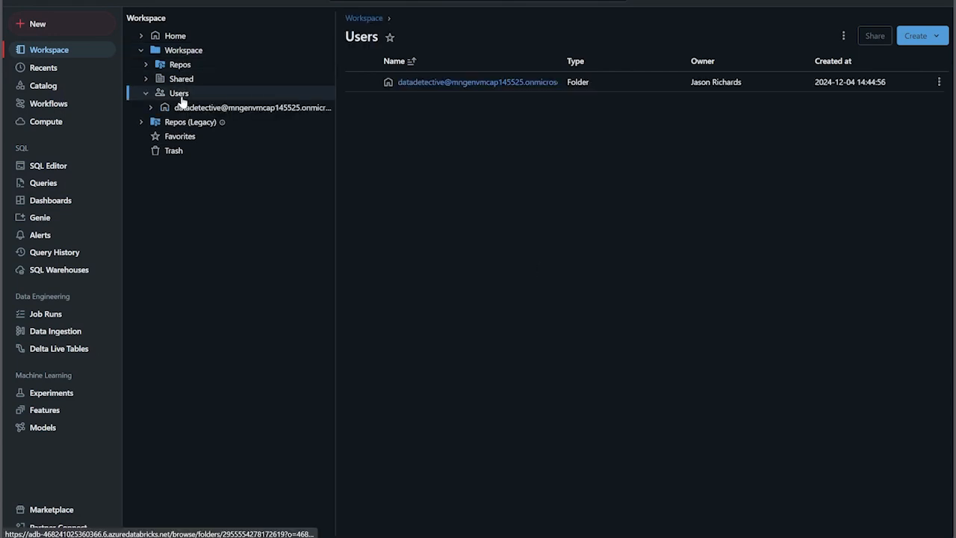
{"action": "left_click", "coordinate": [201, 109]}
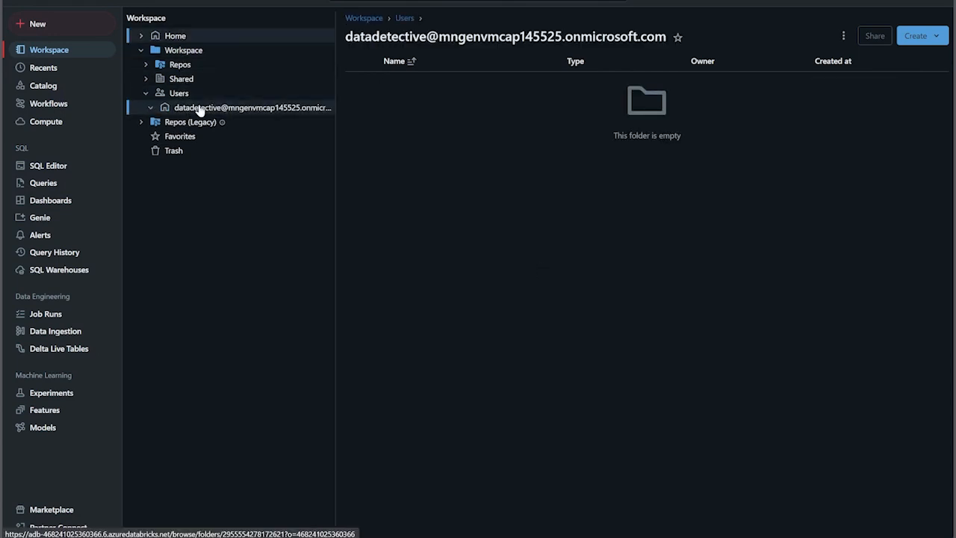
Step: Import the Transform and Visualize Using Spark notebook and Delta Lake Introduction.py from Downloads into the user's home folder
{"action": "right_click", "coordinate": [200, 109]}
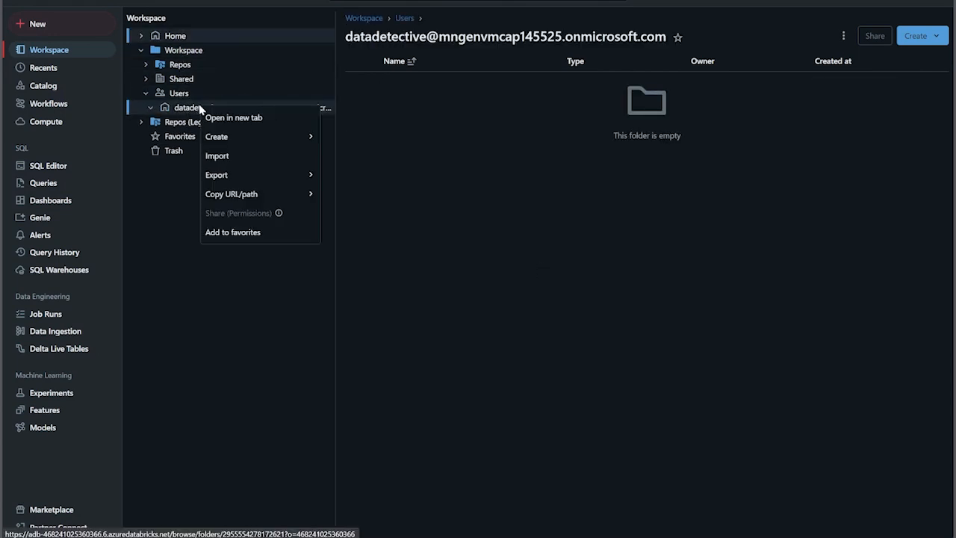
{"action": "left_click", "coordinate": [218, 157]}
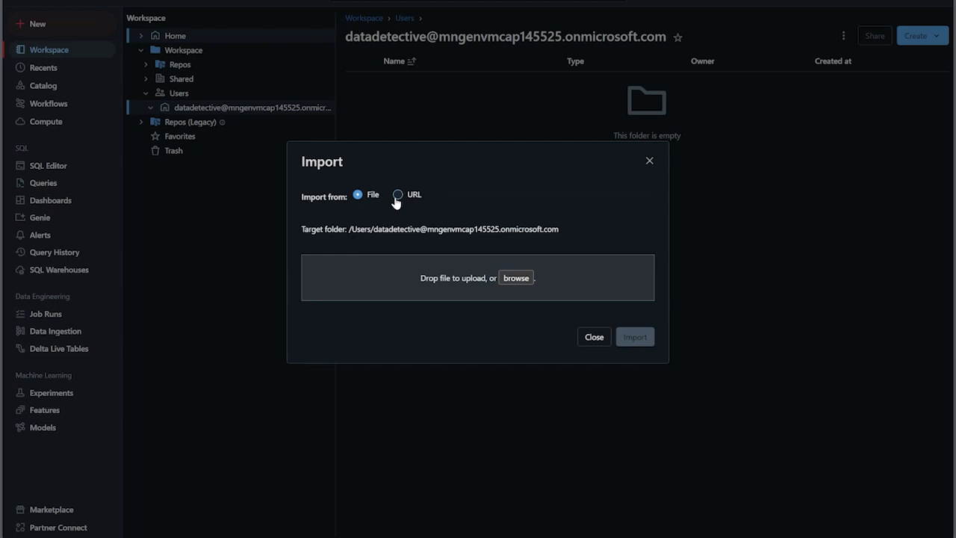
{"action": "left_click", "coordinate": [516, 276]}
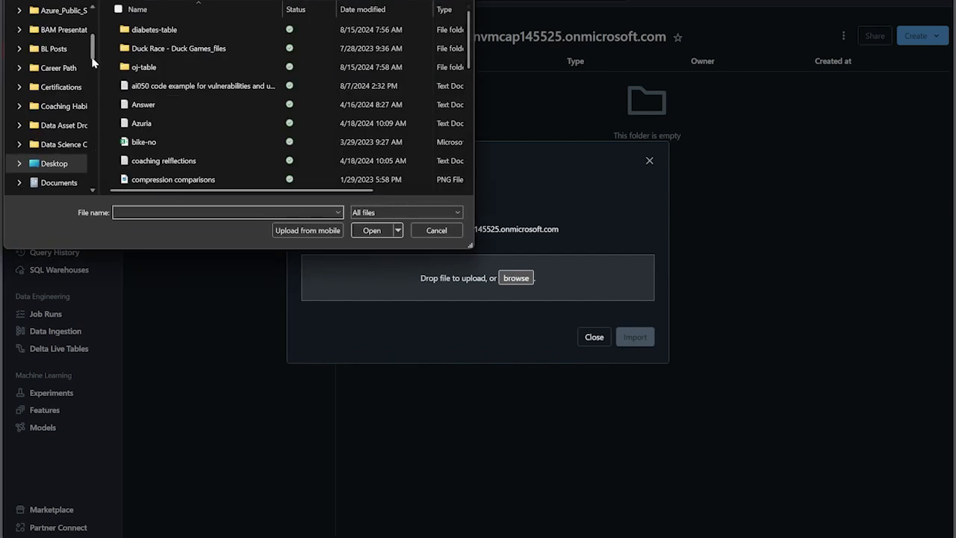
{"action": "left_click_drag", "start_coordinate": [91, 47], "coordinate": [82, 148]}
{"action": "left_click", "coordinate": [56, 110]}
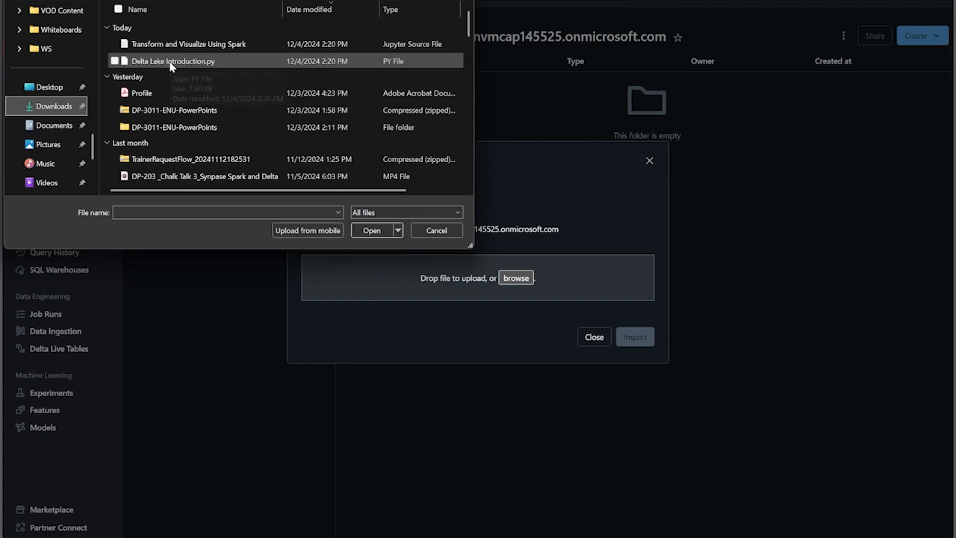
{"action": "left_click", "coordinate": [116, 46]}
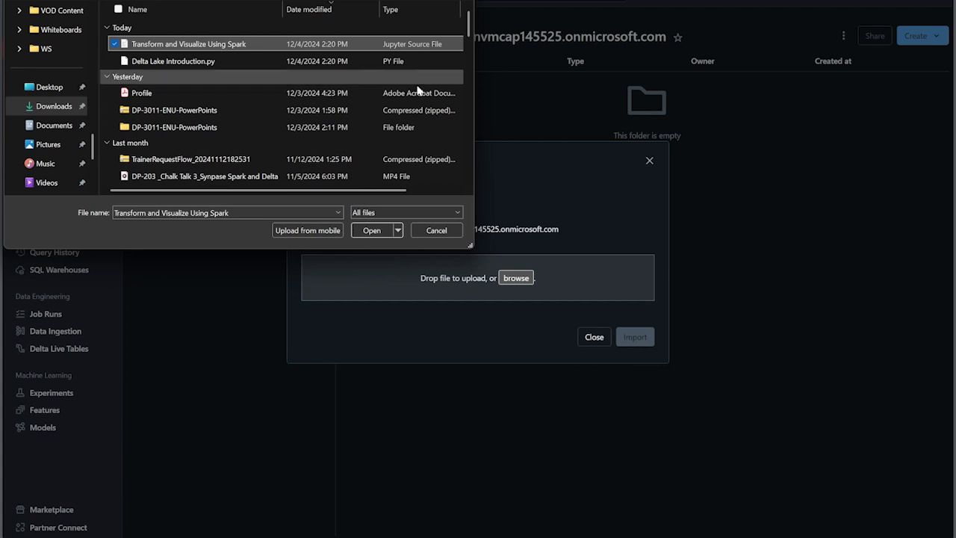
{"action": "left_click", "coordinate": [377, 233]}
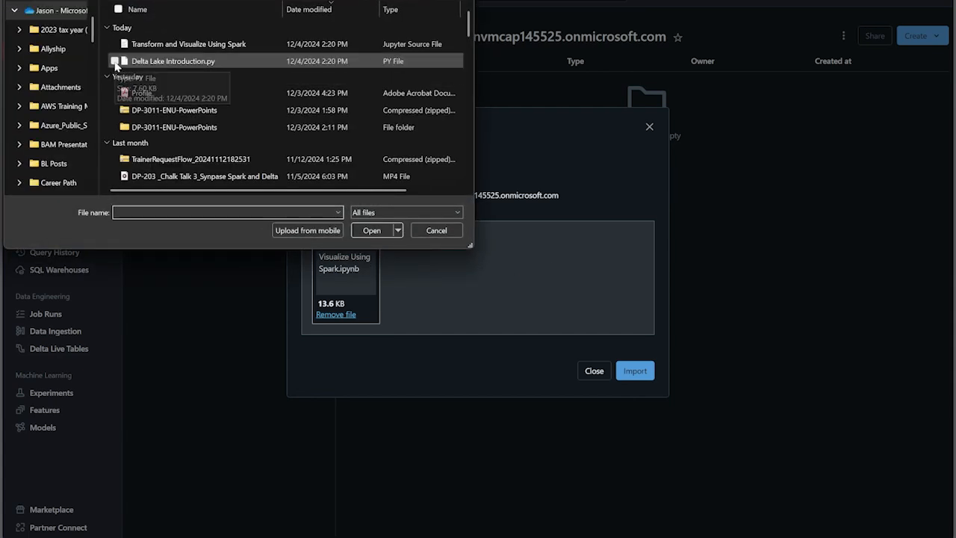
{"action": "left_click", "coordinate": [115, 63]}
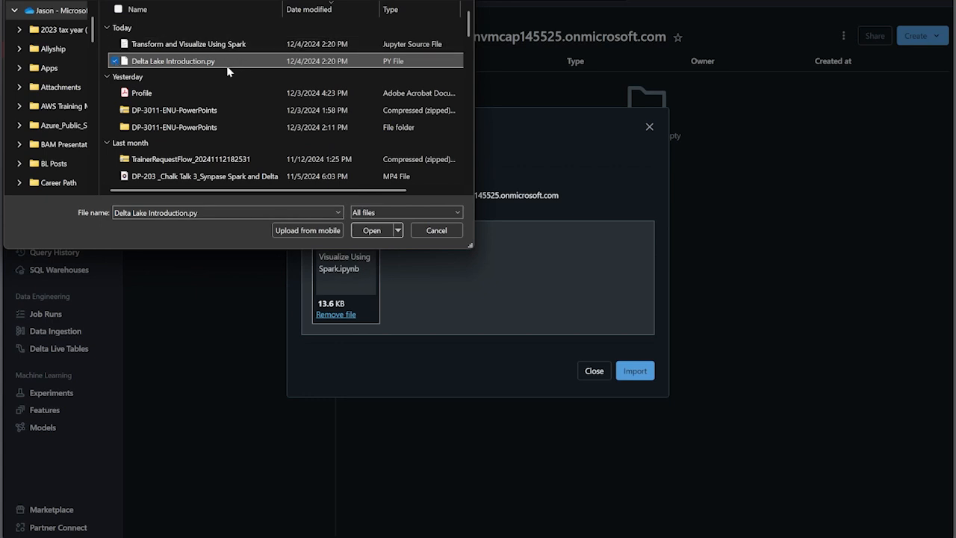
{"action": "left_click", "coordinate": [381, 229]}
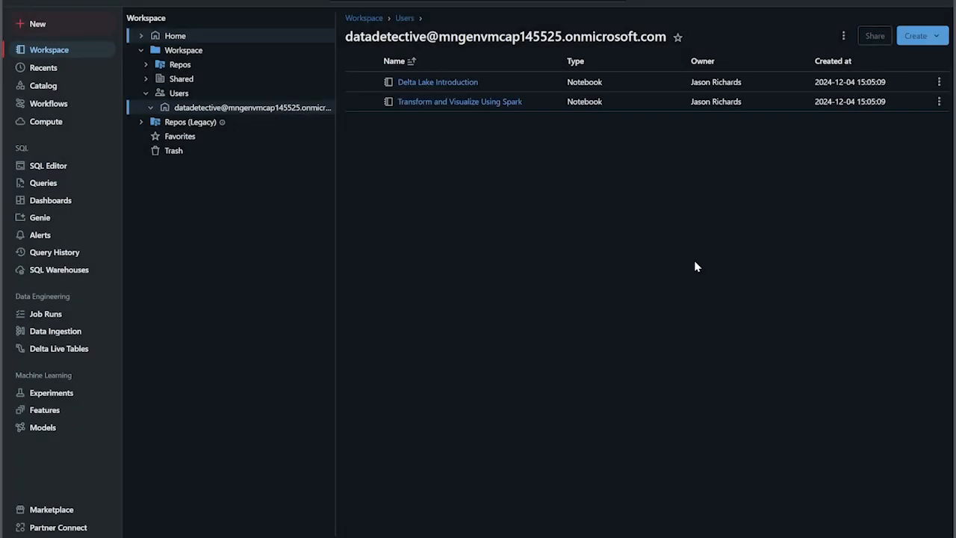
Step: Open the imported Delta Lake Introduction notebook
{"action": "left_click", "coordinate": [437, 84]}
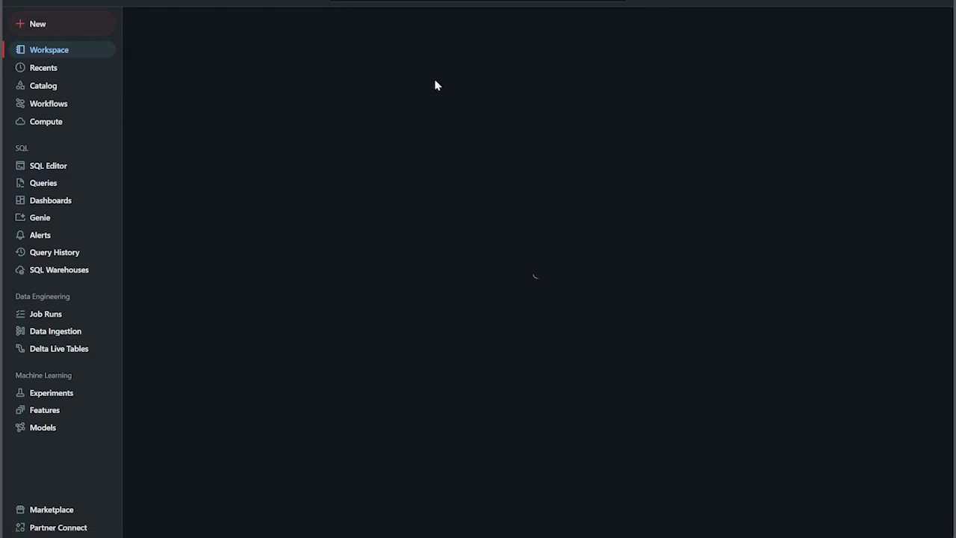